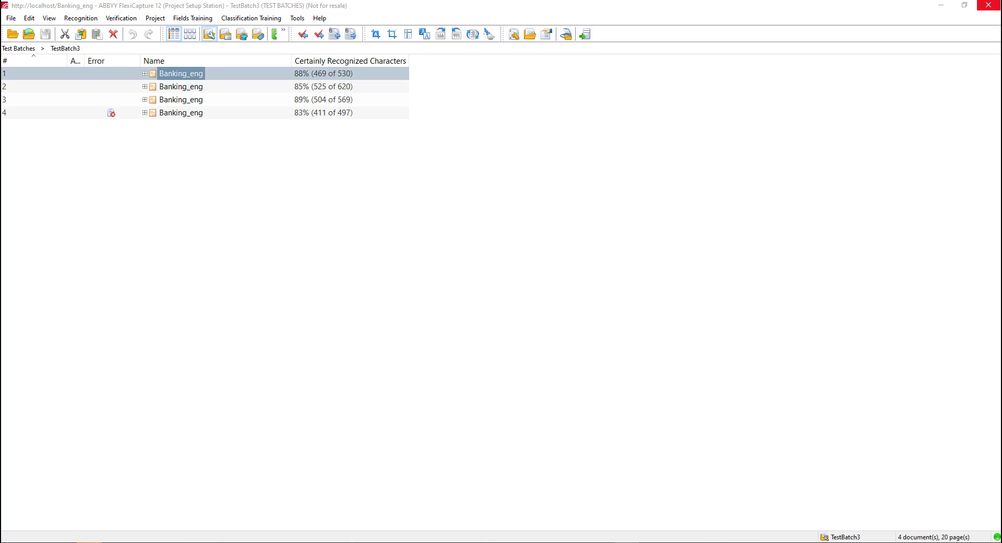
- Open the Banking_eng document definition for editing from the project's Document Definitions
click(155, 17)
click(180, 30)
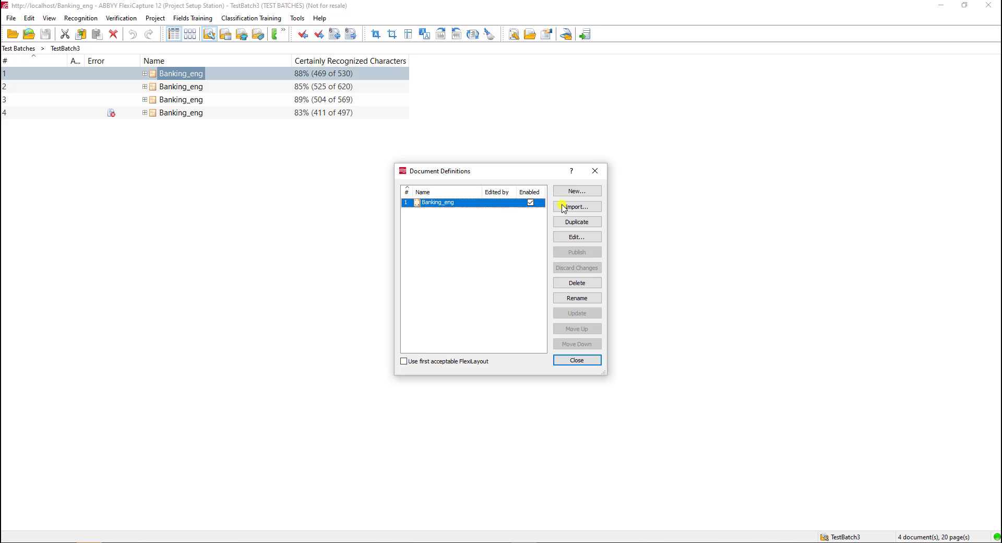
click(592, 240)
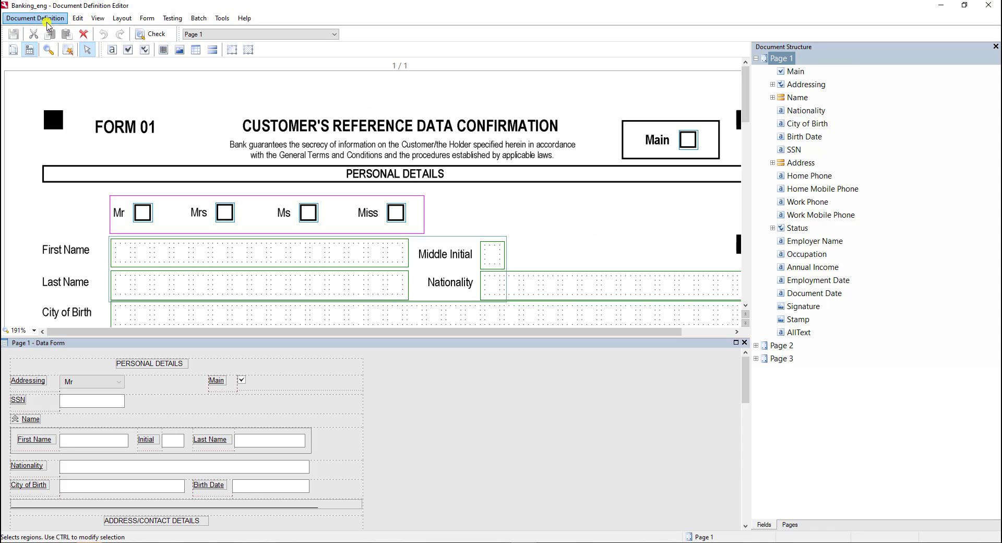
- Add a Custom export (script) destination with the Documents condition 'Errors are irrelevant'
click(47, 18)
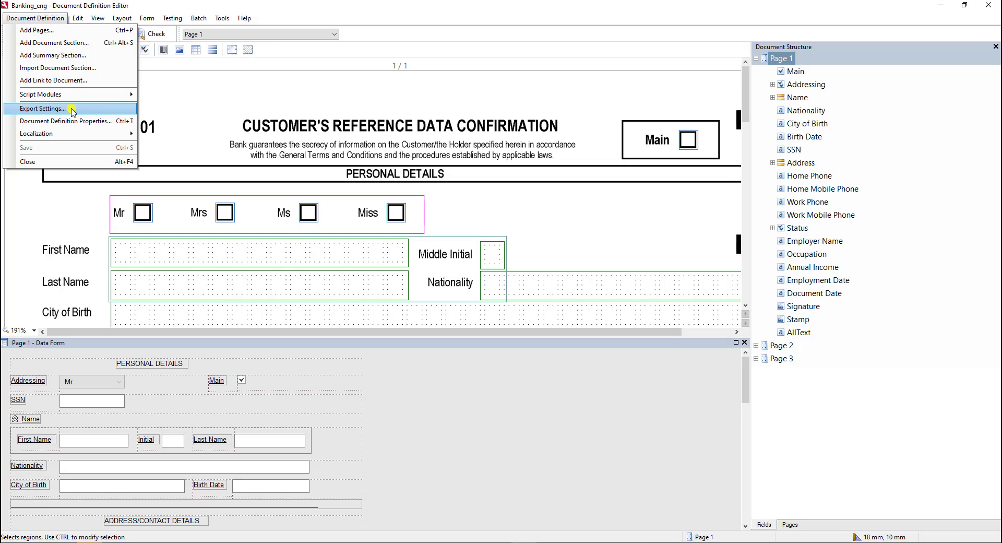
click(113, 111)
click(604, 192)
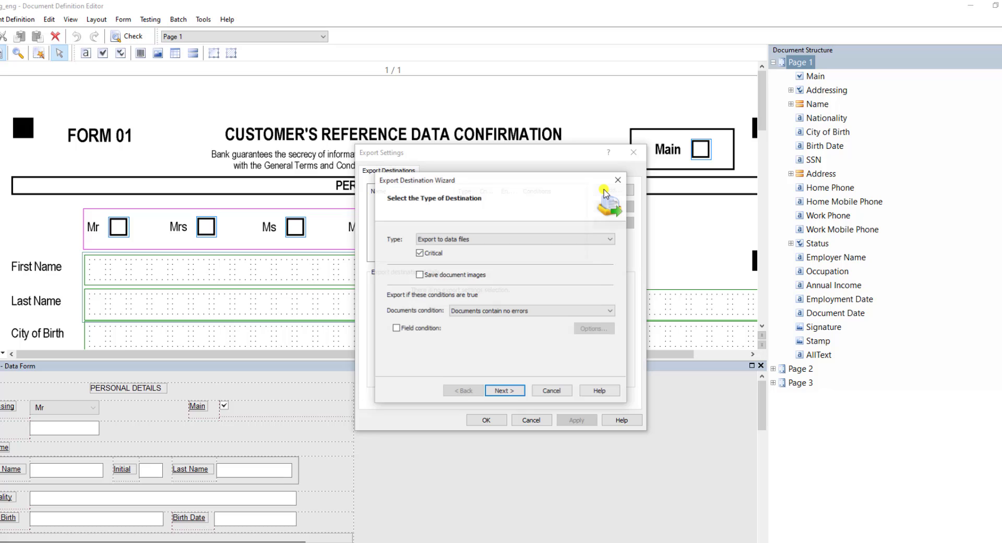
click(452, 239)
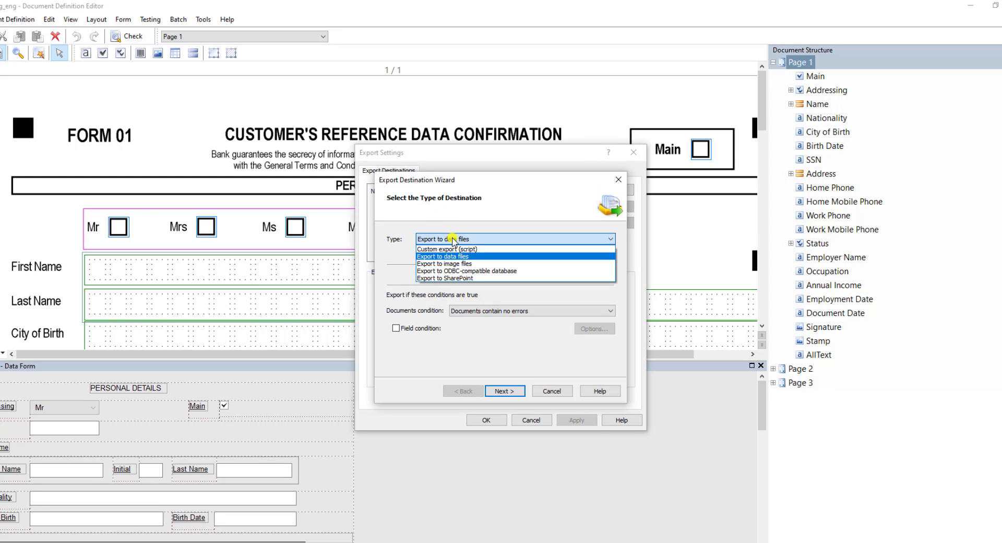
click(447, 249)
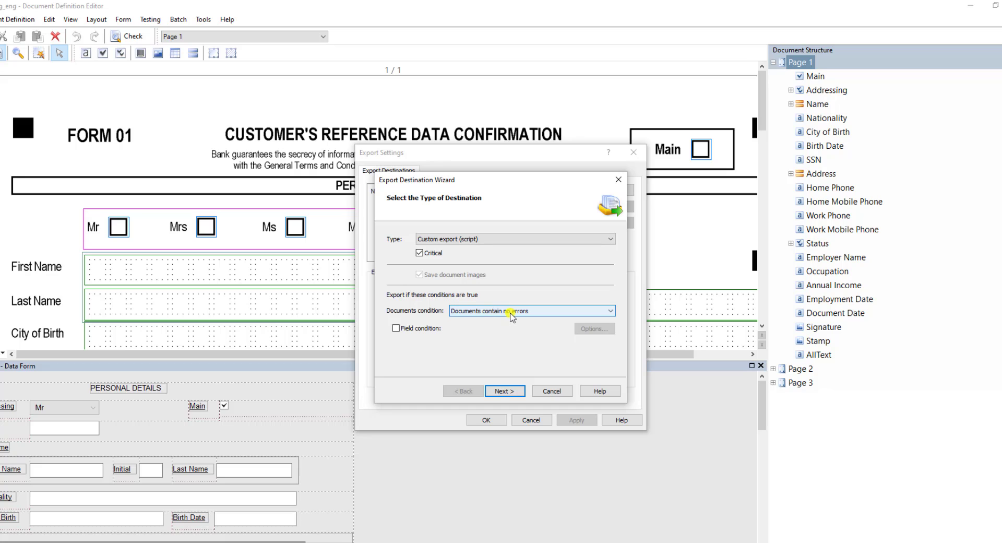
click(472, 313)
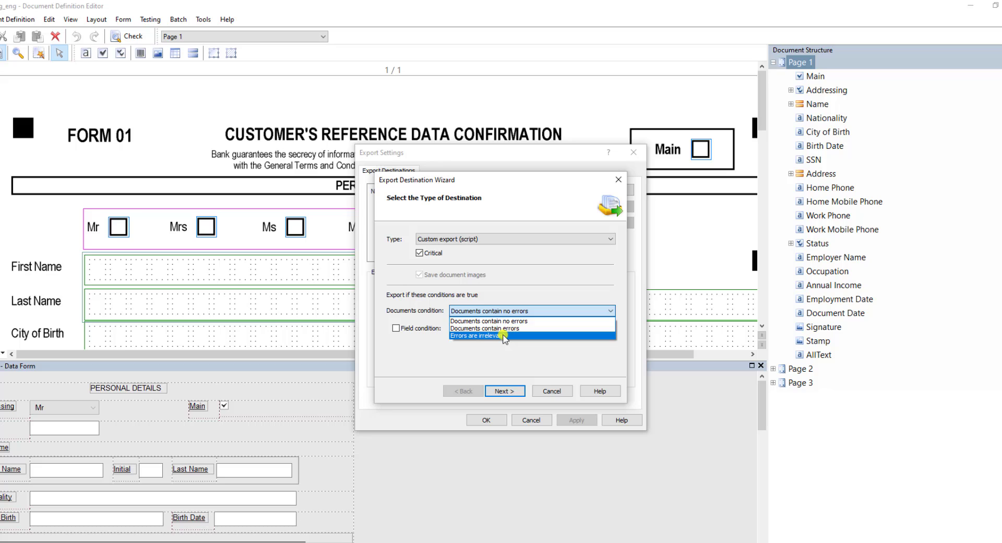
click(480, 335)
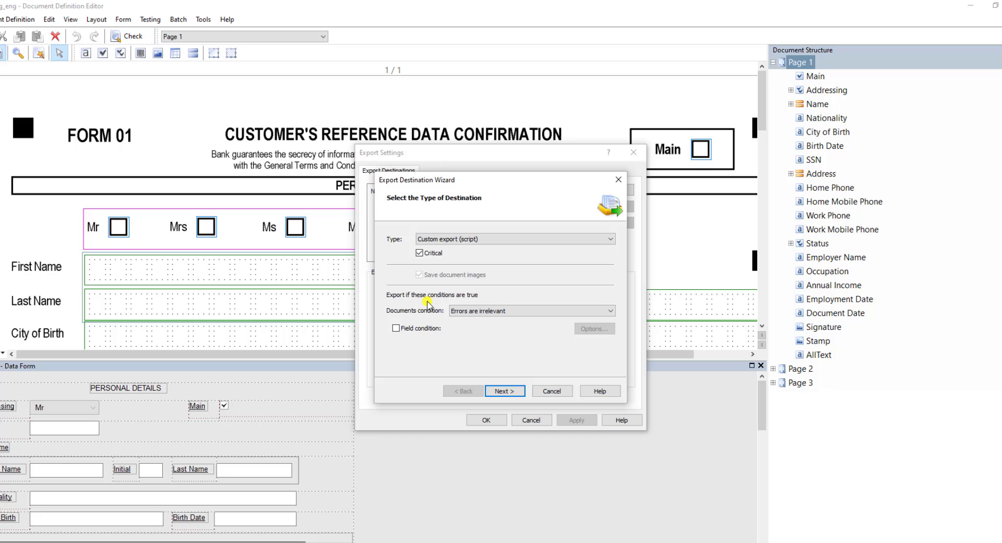
- Advance to Script Export and open the C# .Net export script in the Script Editor
click(509, 392)
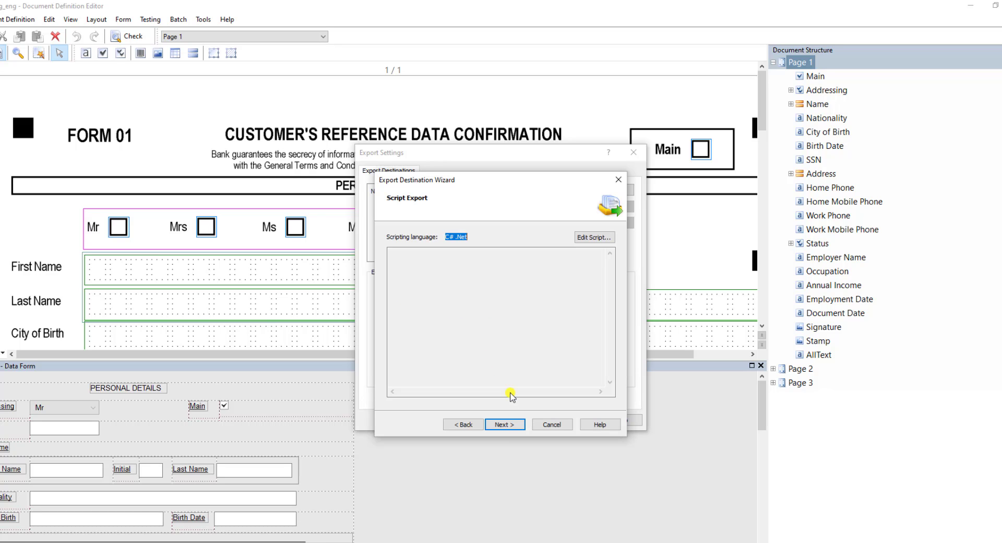
click(470, 250)
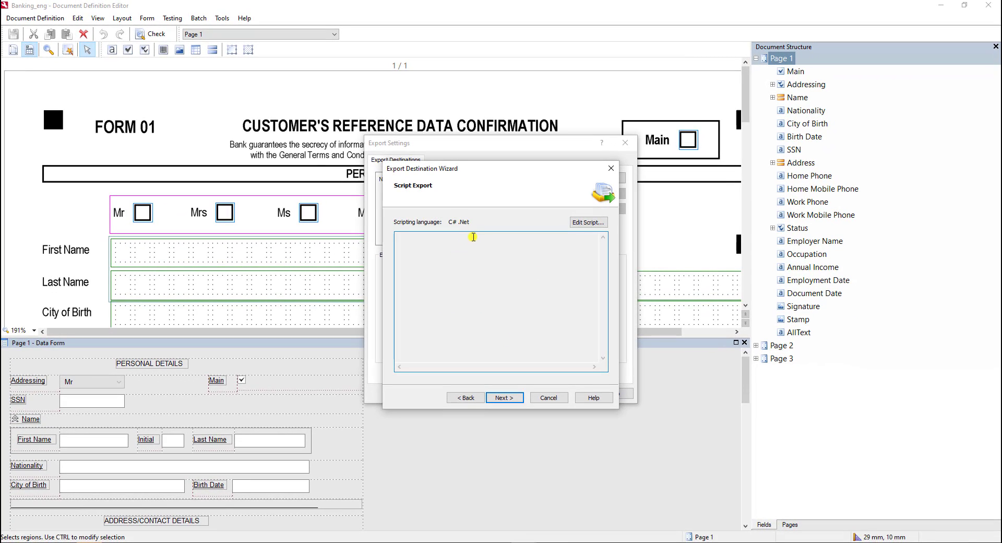
click(587, 224)
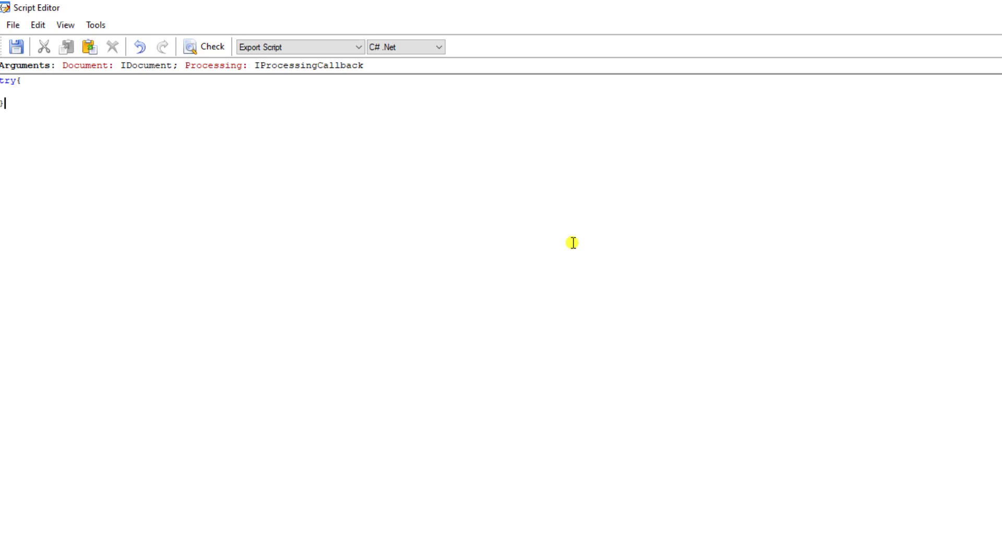
key(Return)
- Add an empty catch (System.Exception e) { } block below the try block
text(catch )
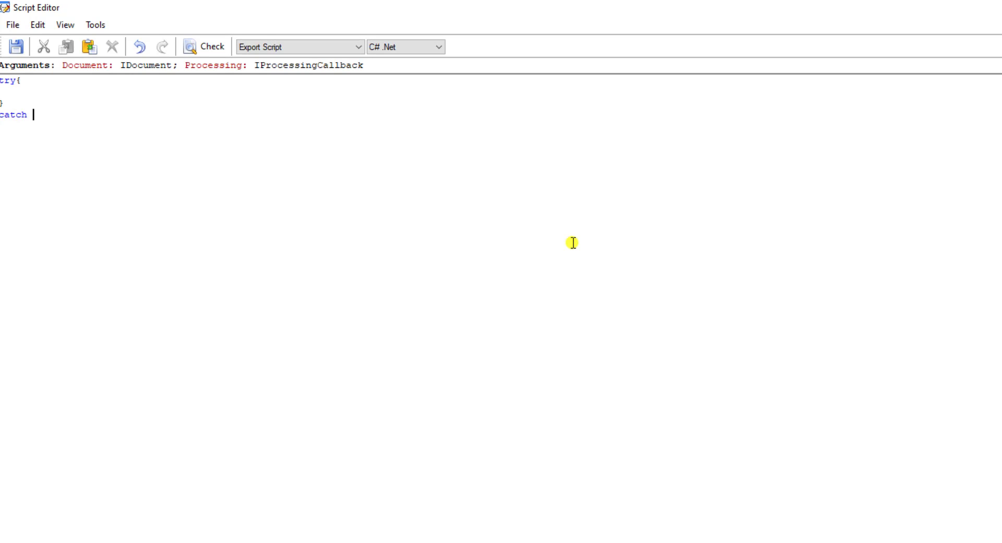
text(()
text(System)
text(.Exception )
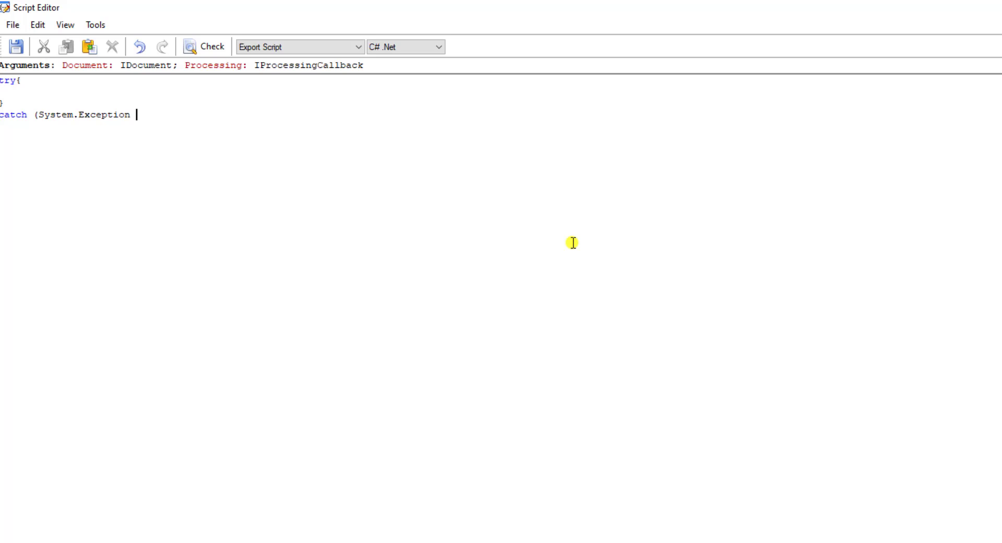
text(e))
key(Return)
text({)
key(Return)
key(Return)
text(})
- Paste the PDF/A-3a saving code that writes test.pdf into the try block
key(alt+Tab)
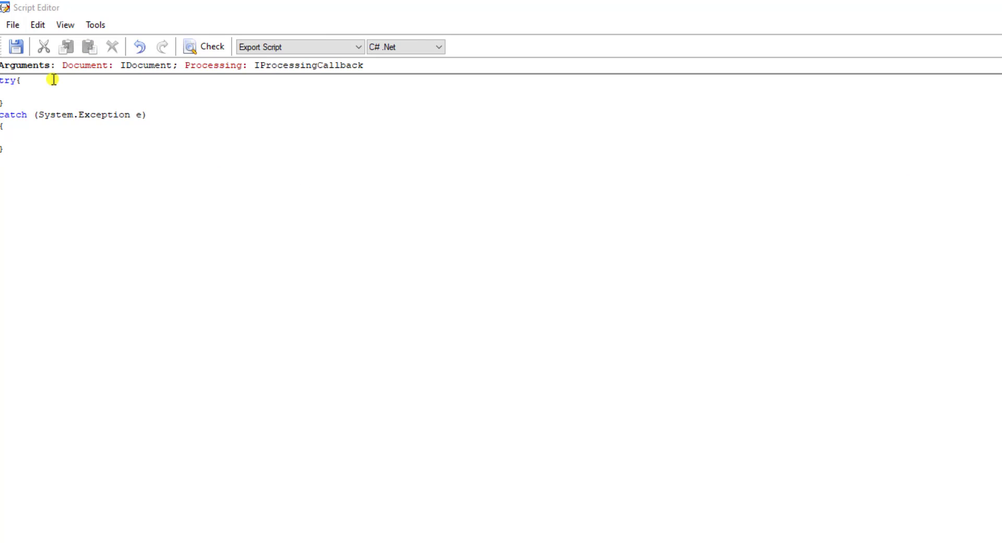
click(53, 82)
key(Return)
key(Return)
key(ctrl+v)
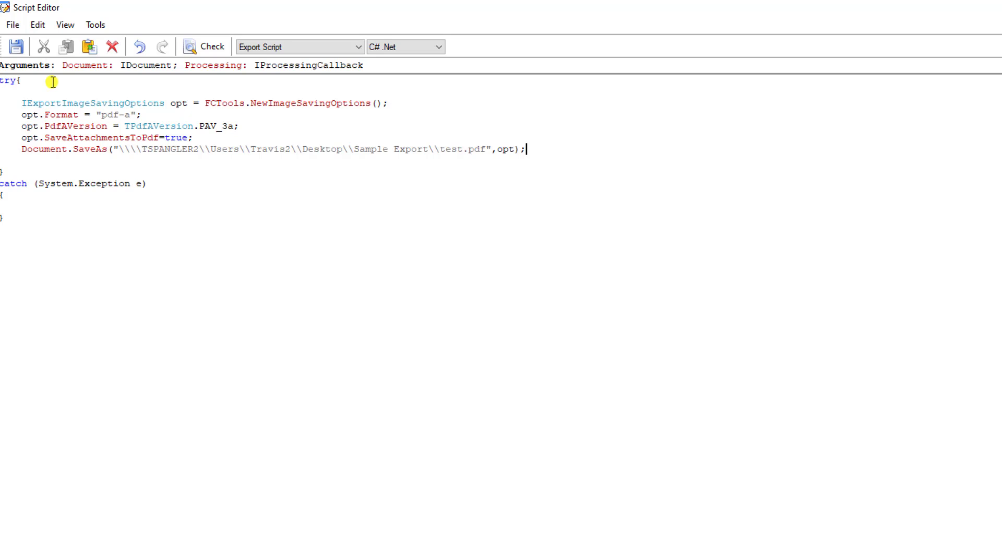
- Review the pasted IExportImageSavingOptions type, test.pdf output path, pdf-a format and opt variable
double_click(69, 104)
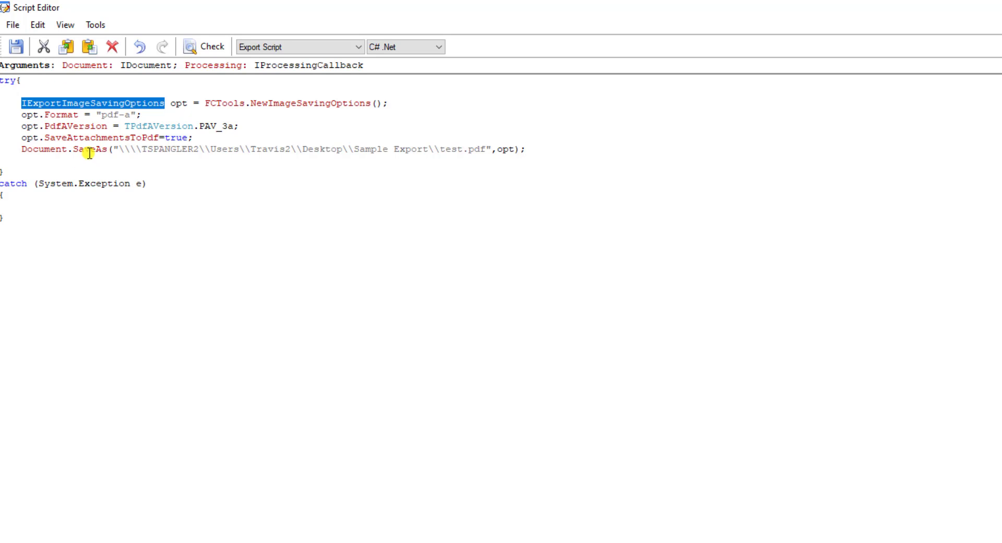
click(119, 122)
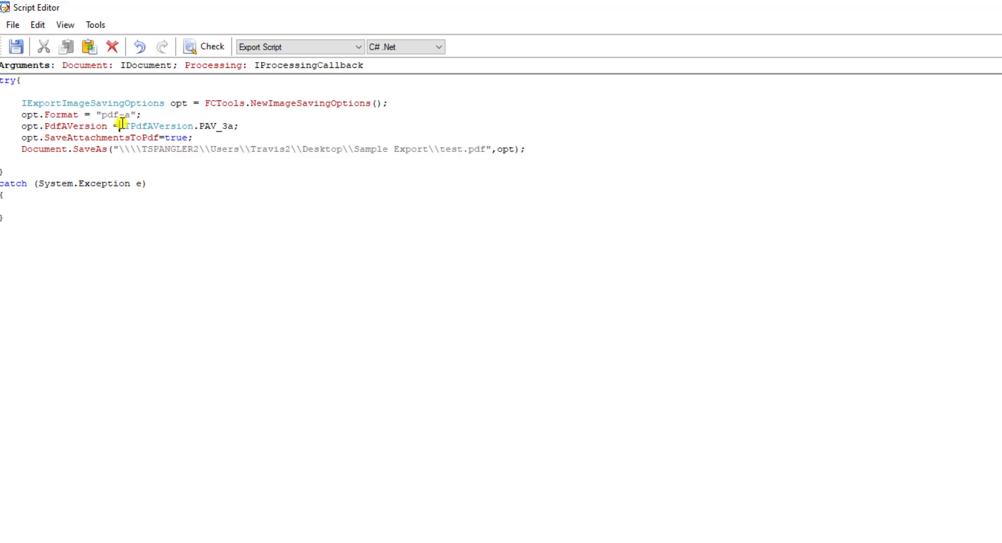
drag(125, 149, 137, 150)
drag(257, 155, 479, 144)
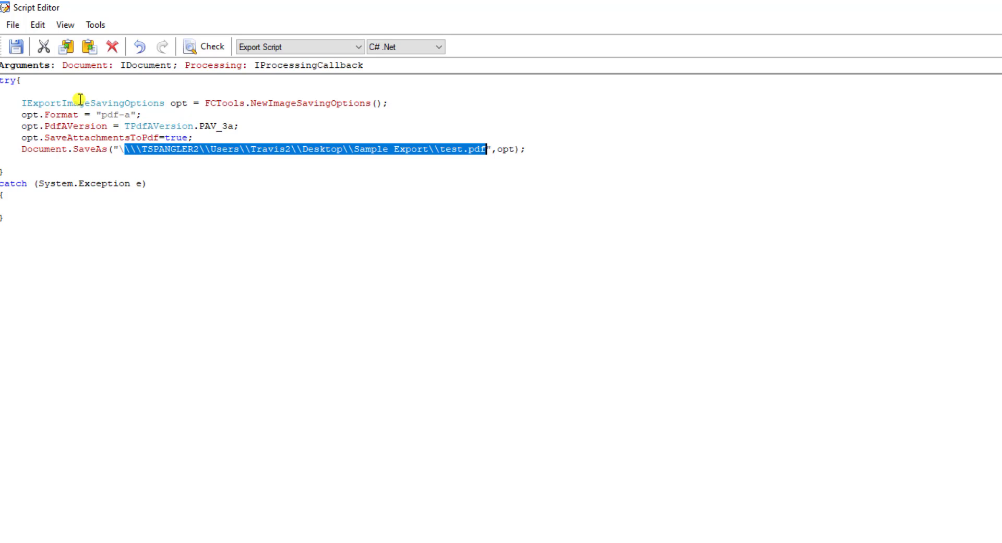
double_click(77, 103)
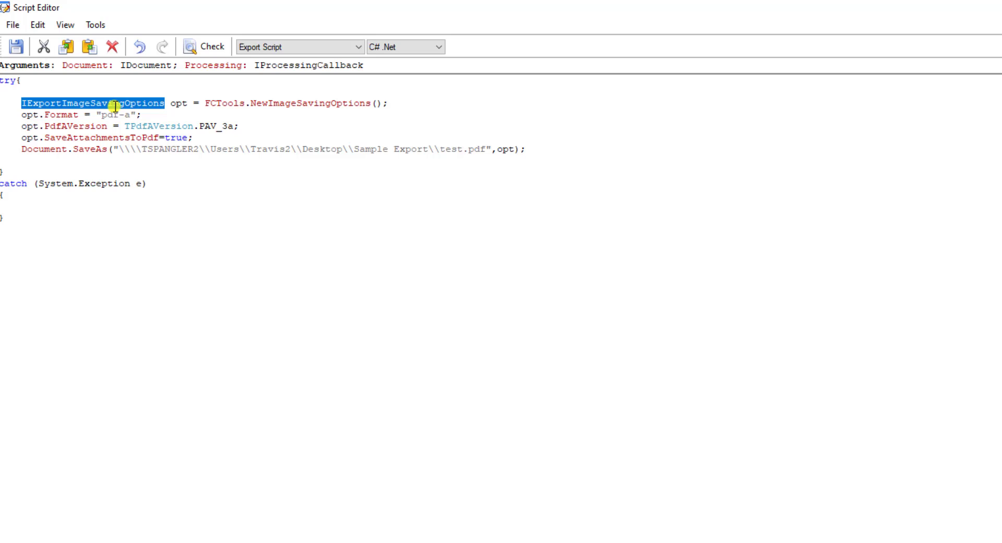
click(108, 116)
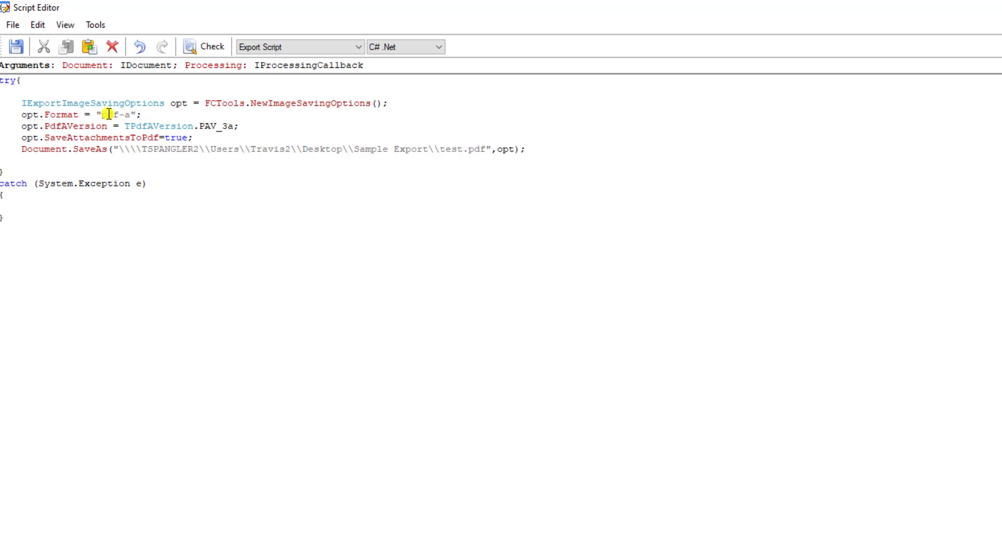
click(183, 107)
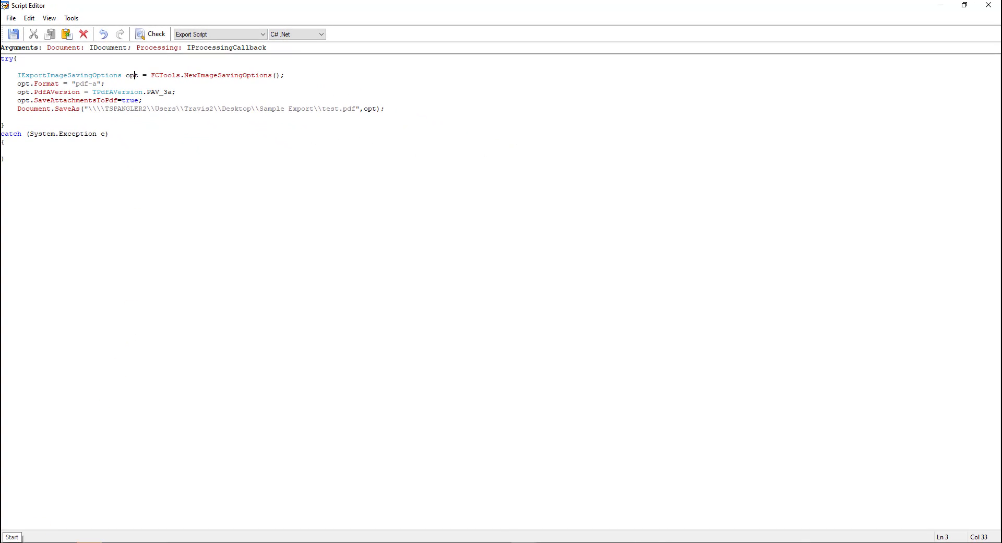
- Launch the FlexiCapture 12 Developer's Help and resize it to reveal the script
click(13, 538)
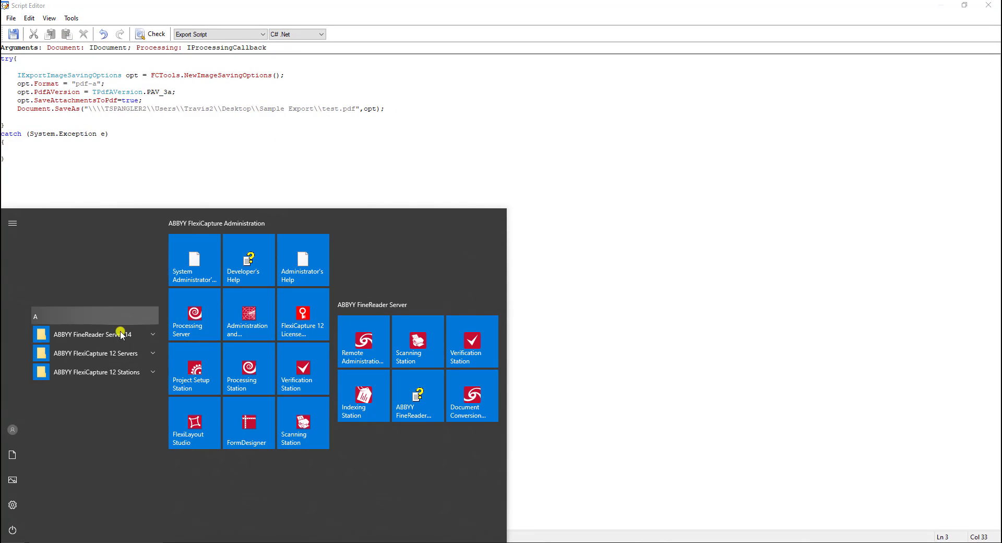
click(121, 353)
click(121, 413)
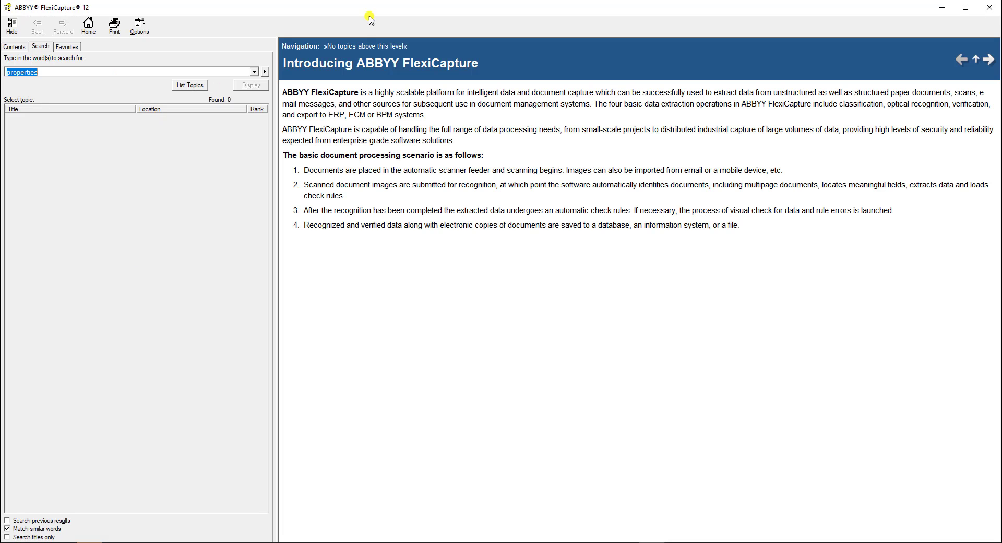
double_click(372, 15)
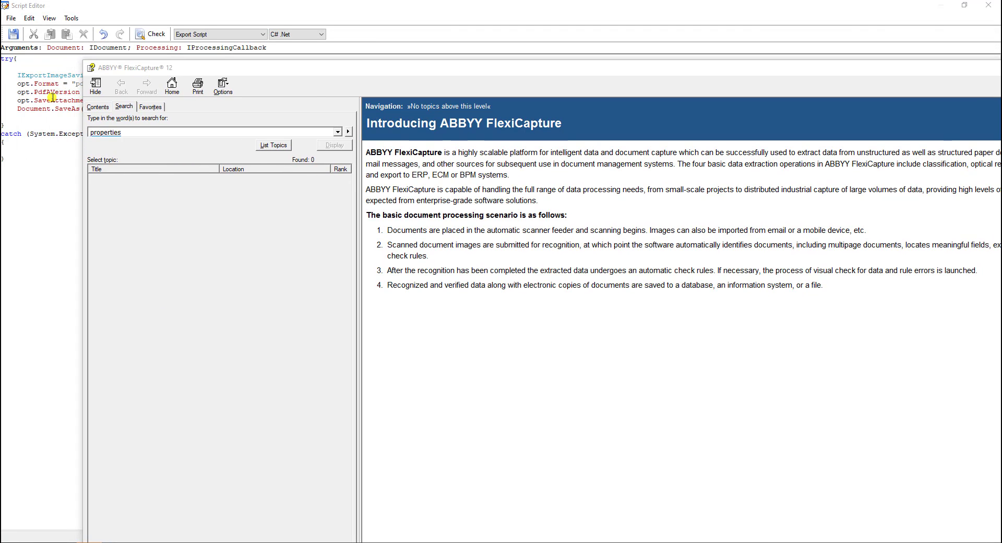
- Search the help for IExportImageSavingOptions, read its properties, then return to the script
double_click(51, 75)
key(ctrl+c)
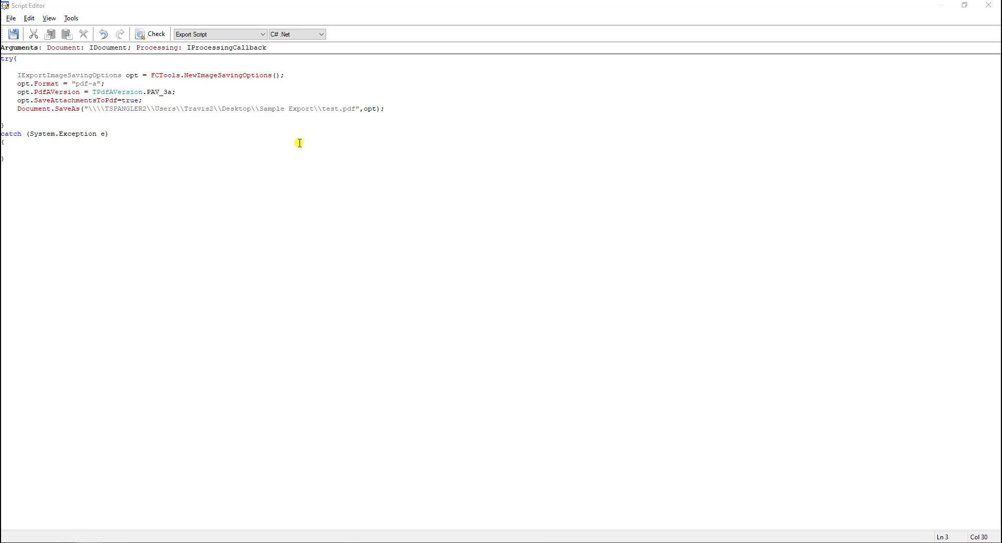
key(alt+Tab)
key(ctrl+v)
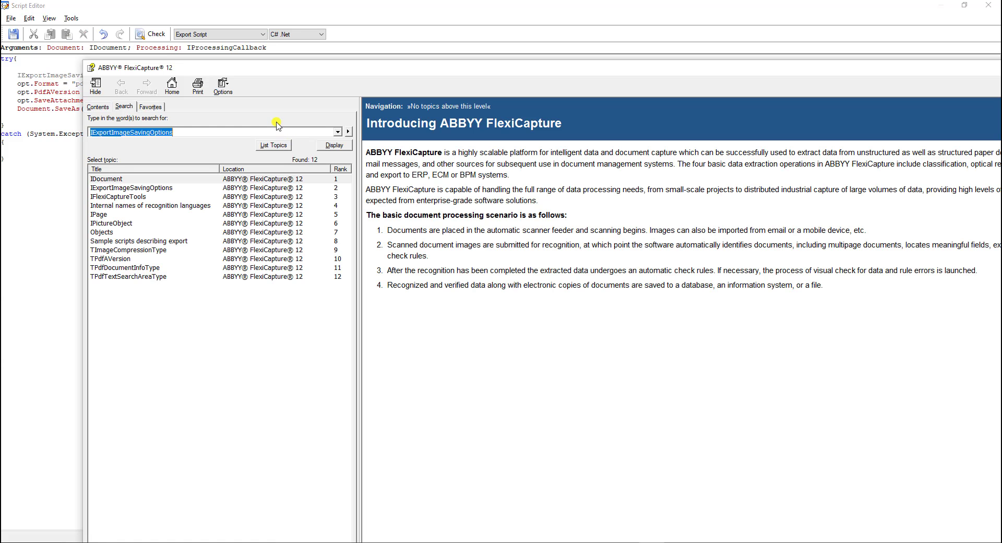
double_click(182, 188)
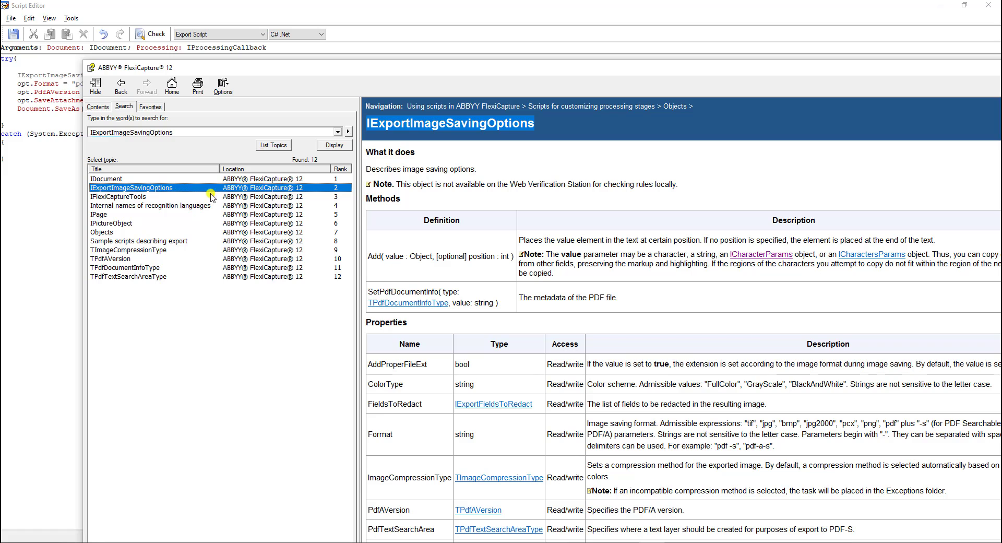
scroll(522, 298, down, 3)
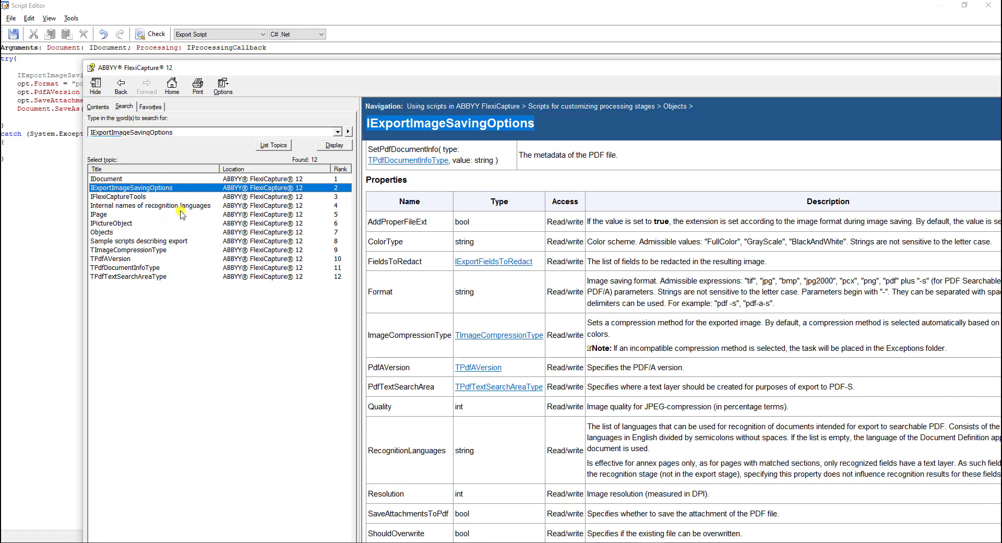
click(60, 163)
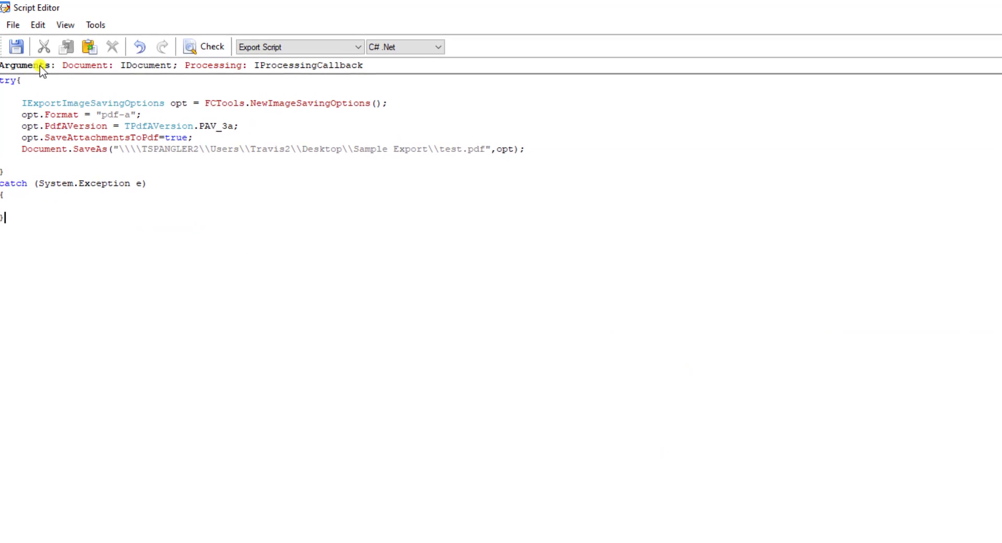
- Start a Processing.ReportError( call inside the catch block
drag(24, 95, 318, 159)
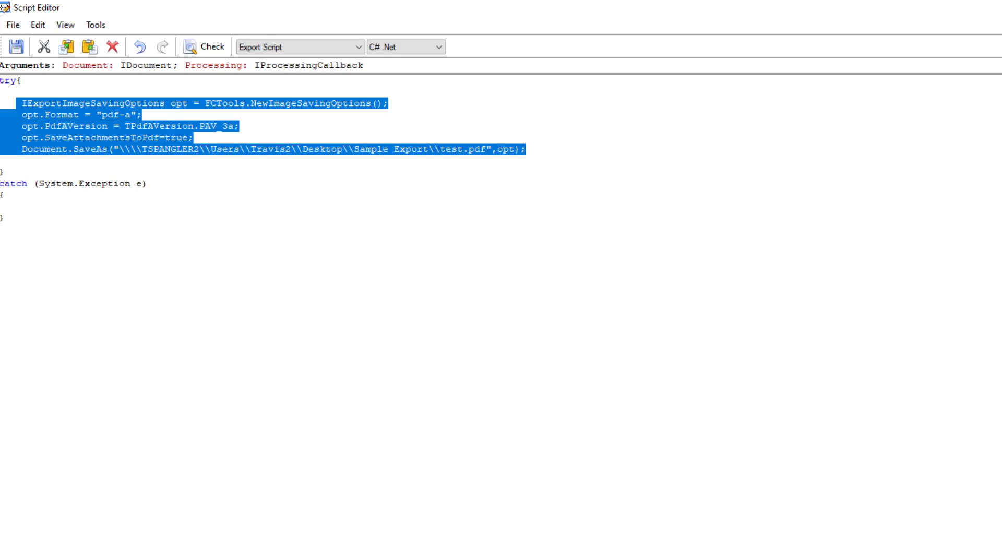
key(alt+Tab)
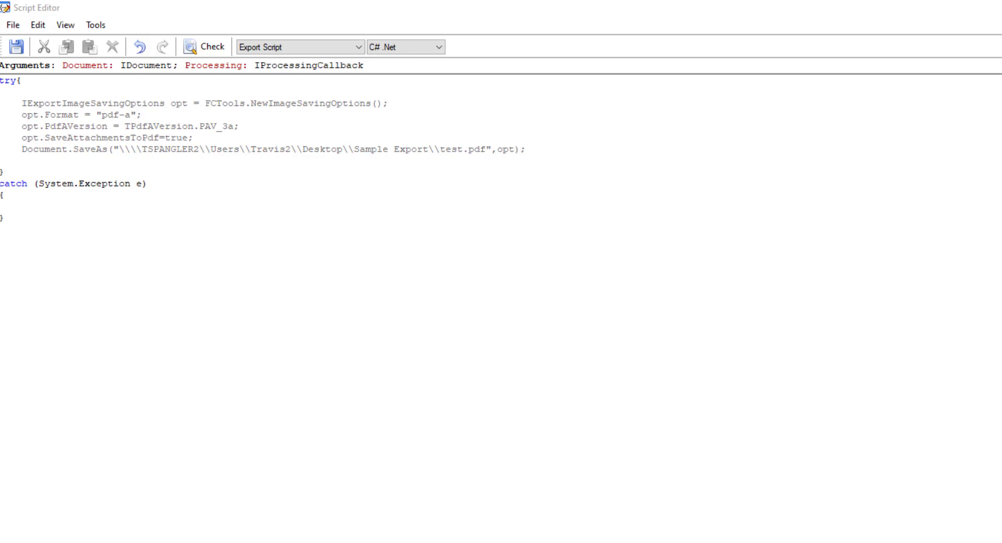
click(809, 218)
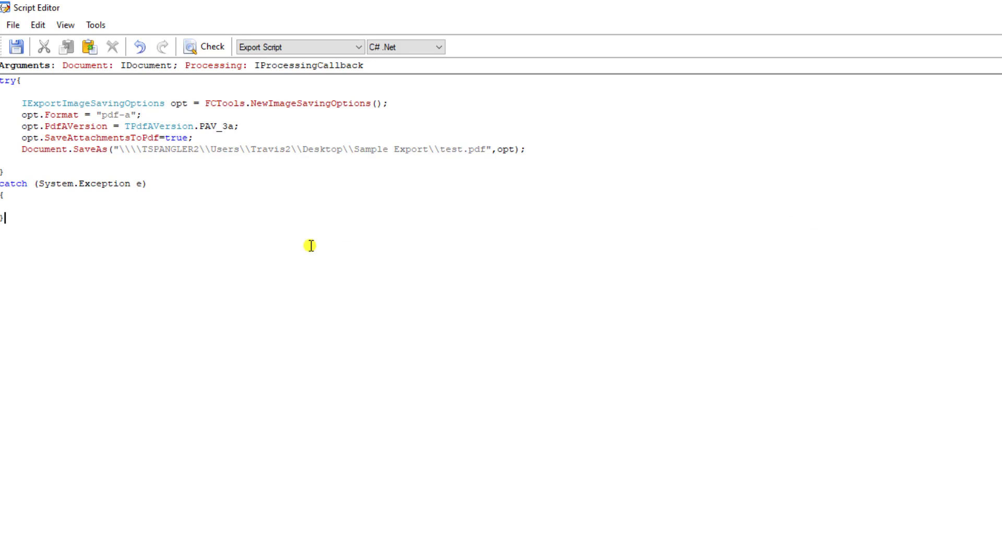
click(137, 207)
text(Processing)
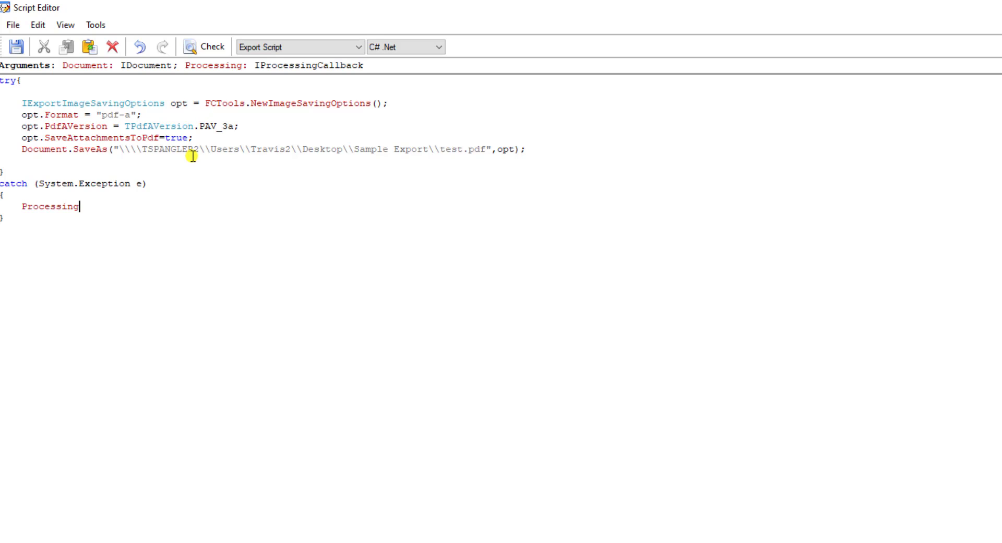
text(.)
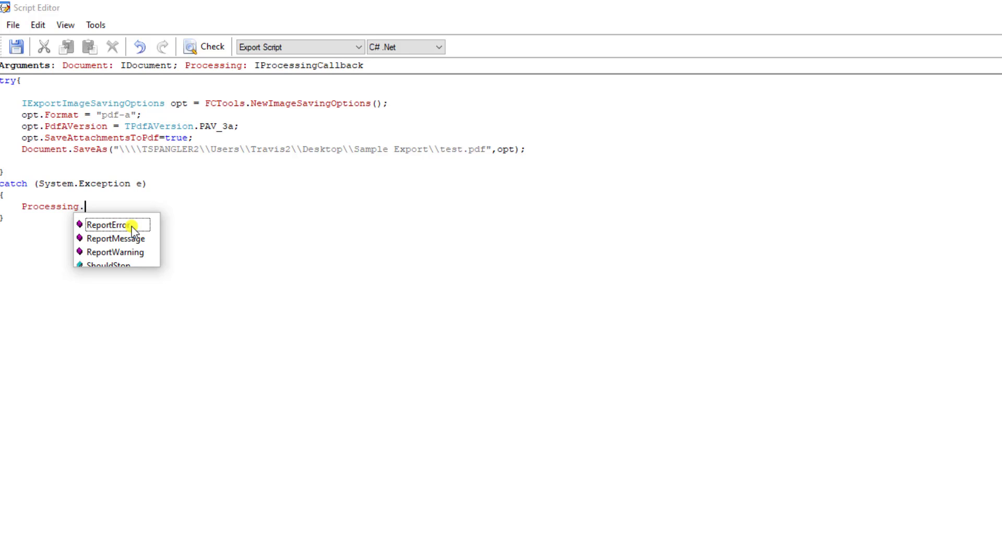
double_click(131, 225)
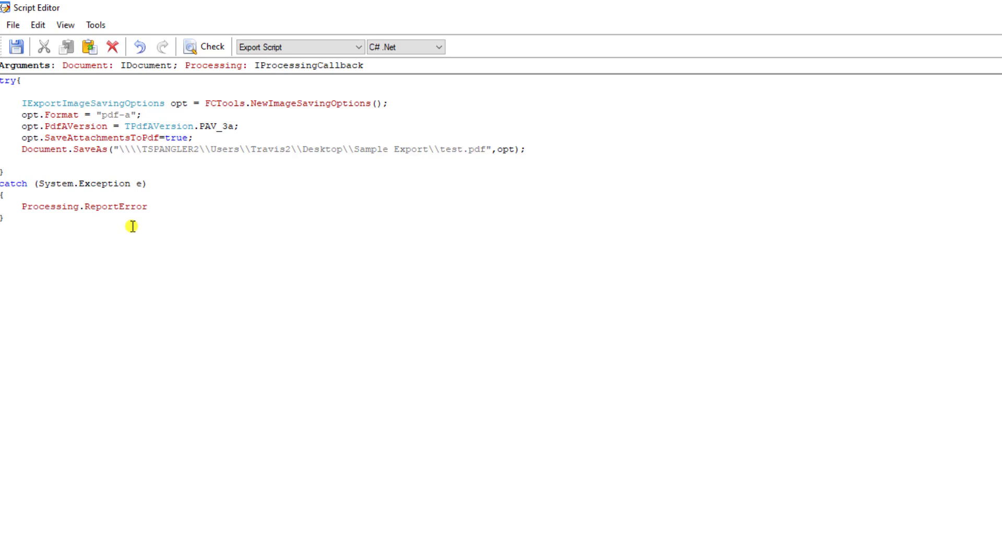
text(()
- Complete it with string.Concat("Error during export: ", e.ToString()) and add a blank line under try
key(alt+Tab)
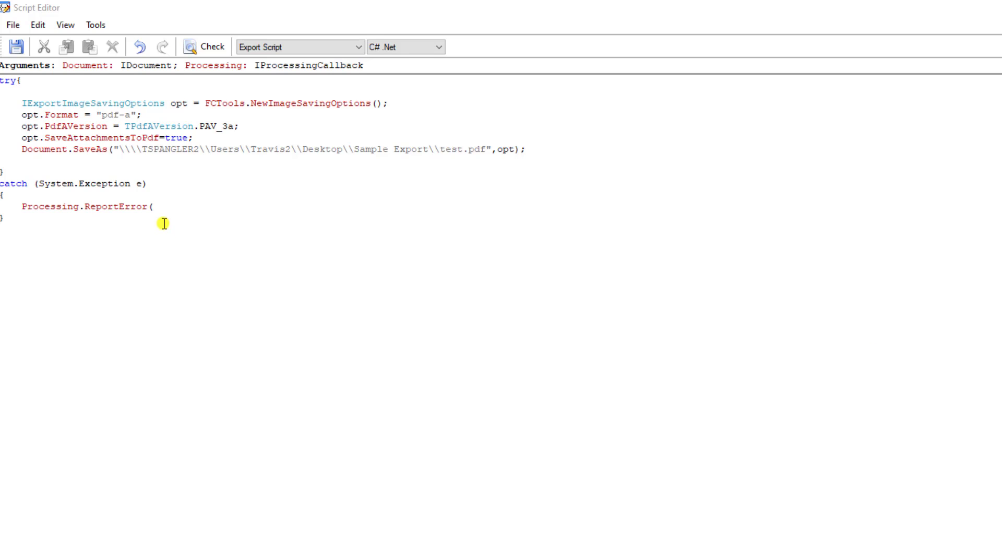
click(177, 209)
key(ctrl+v)
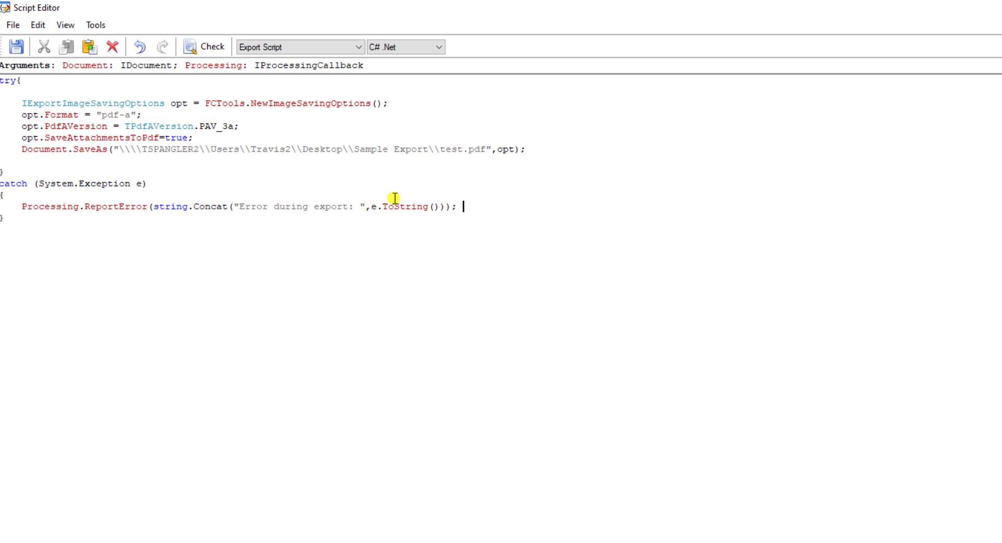
click(153, 87)
key(Return)
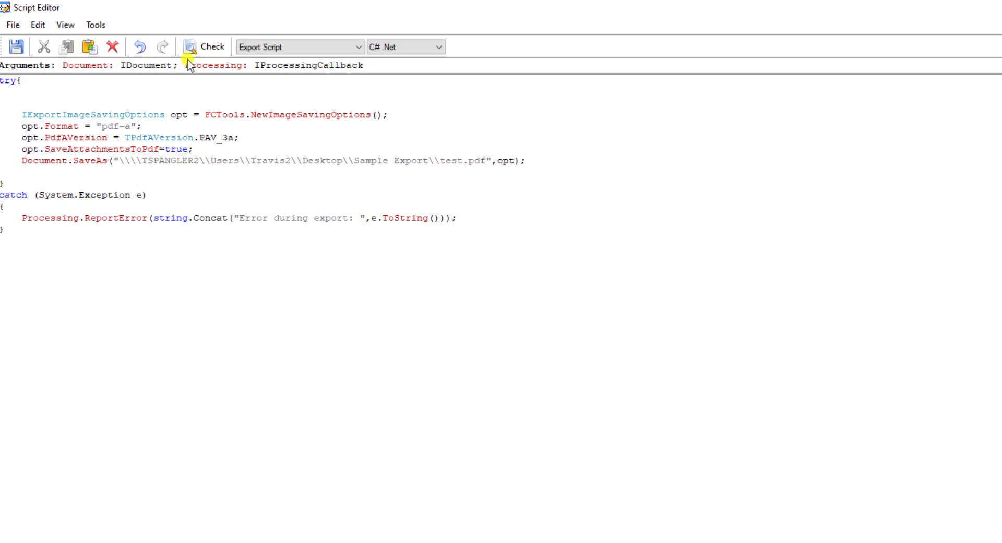
- Insert Processing.ReportMessage("Export Started"); at the top of the try block
click(160, 96)
key(Return)
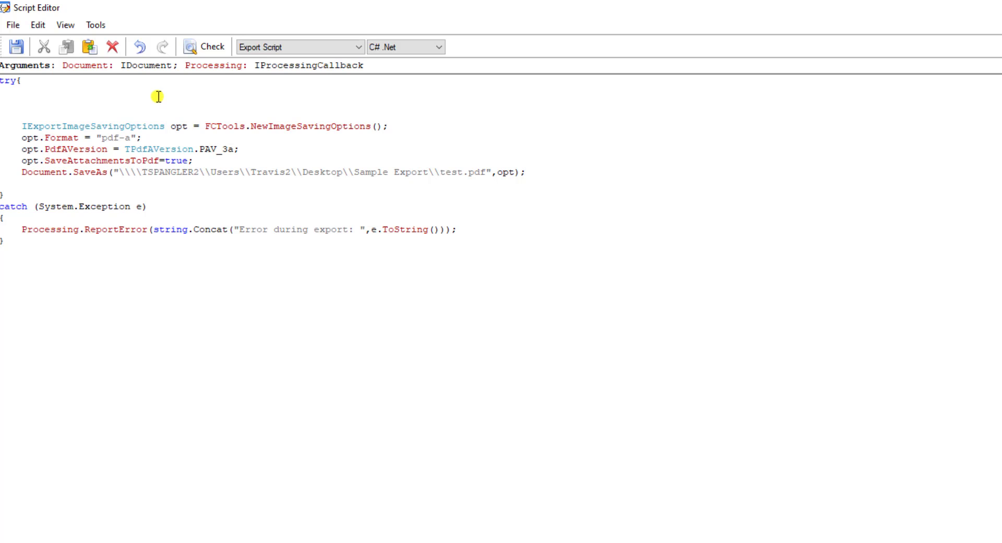
text(Processing.)
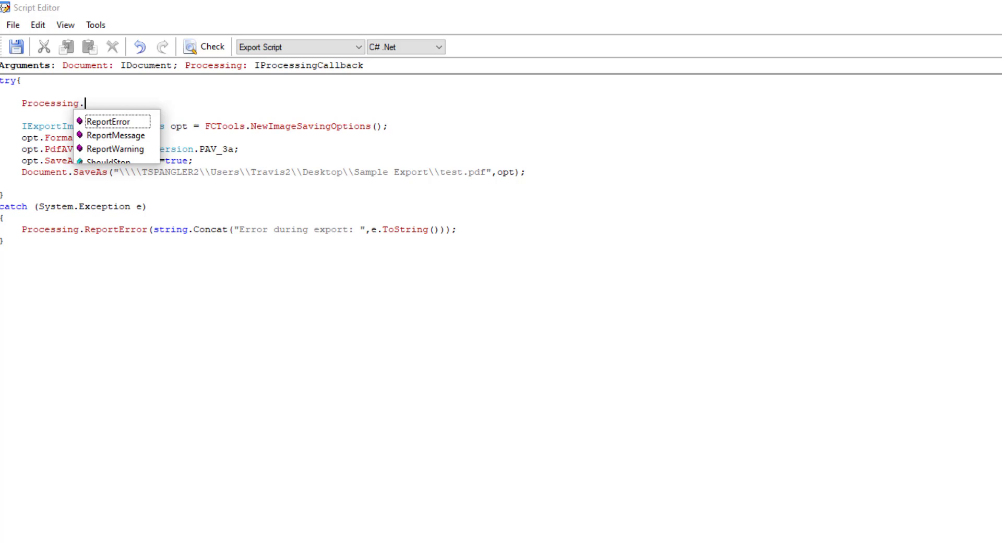
key(Escape)
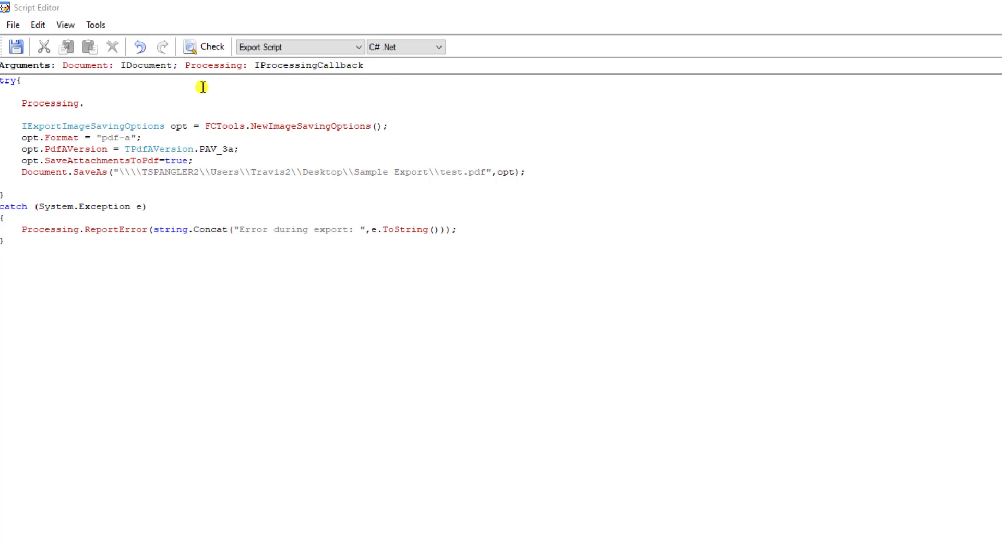
drag(84, 103, 23, 104)
key(ctrl+v)
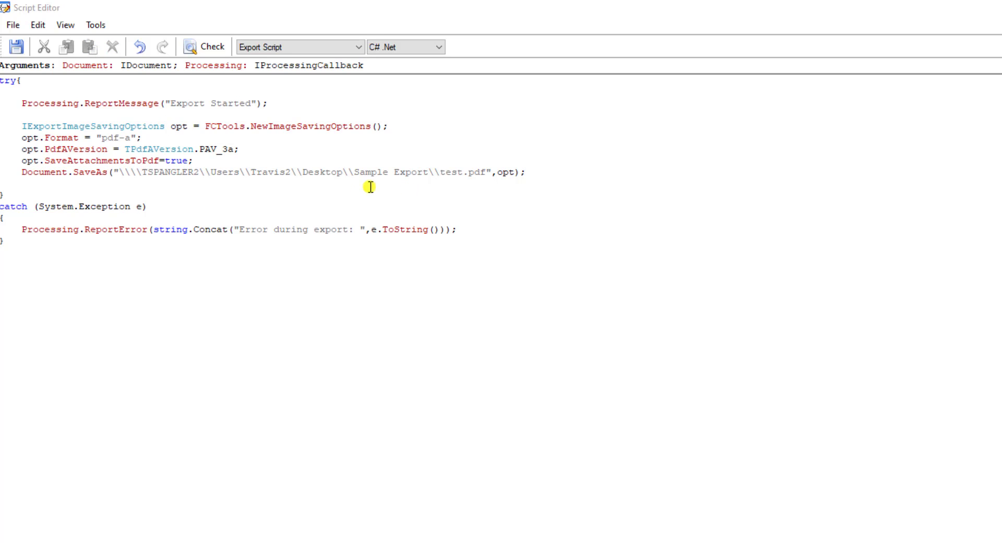
- Add Processing.ReportMessage("Export Ended"); right after the SaveAs line
click(271, 184)
click(525, 173)
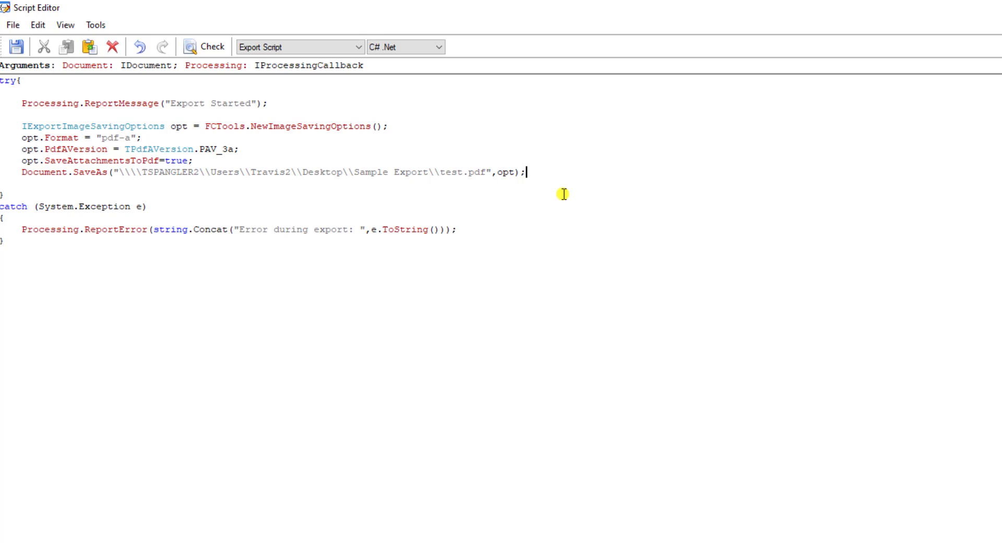
key(Return)
key(Return)
key(ctrl+v)
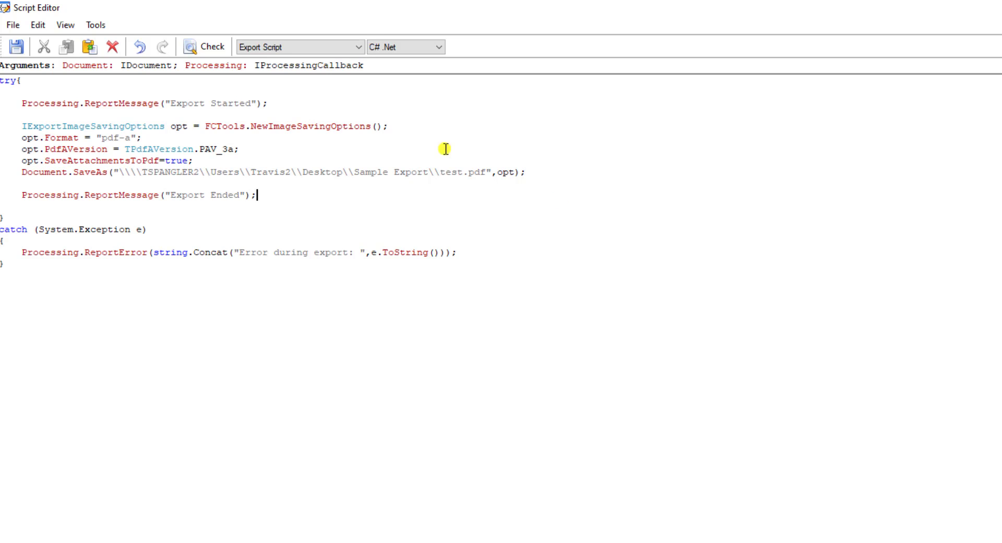
double_click(60, 196)
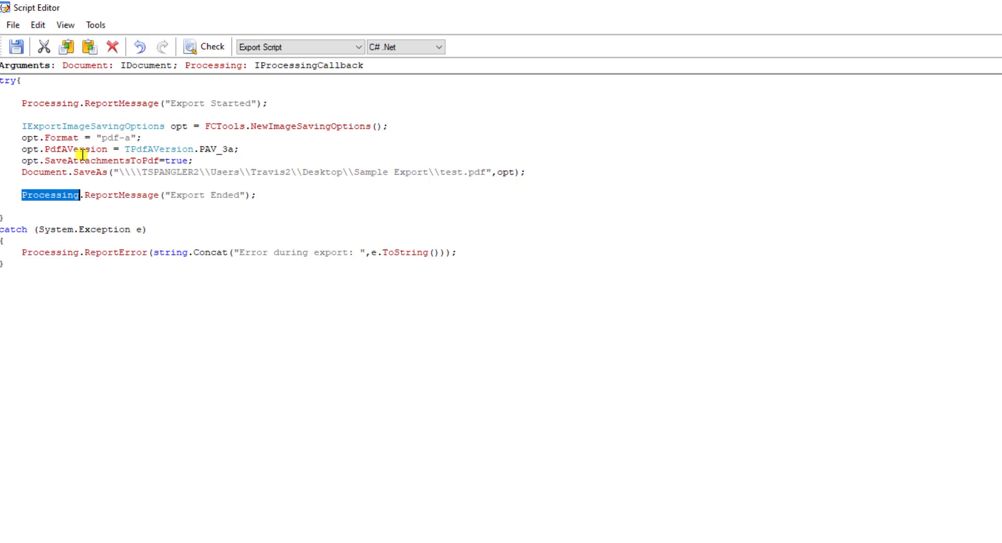
double_click(56, 172)
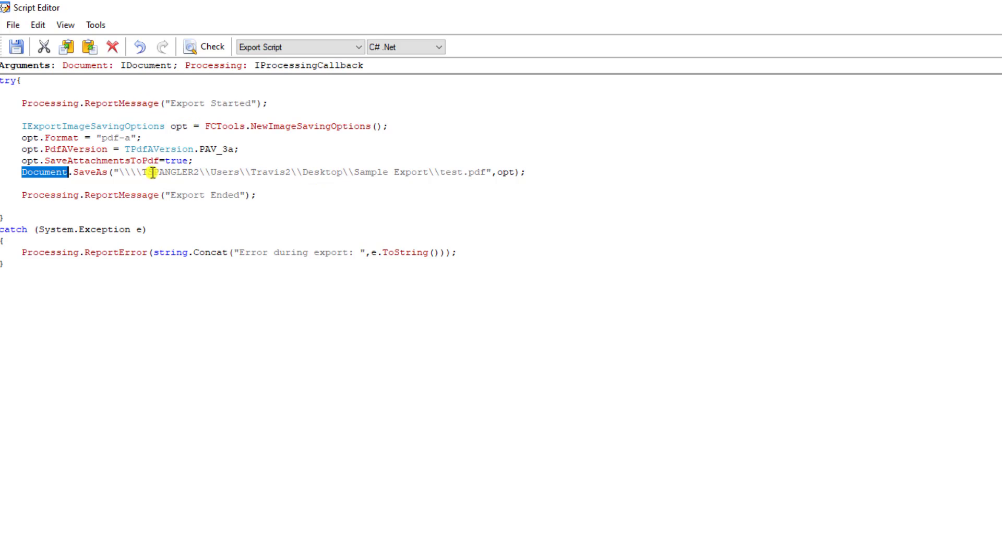
mouse_move(135, 172)
mouse_down()
mouse_move(413, 162)
mouse_move(351, 157)
mouse_up()
click(351, 157)
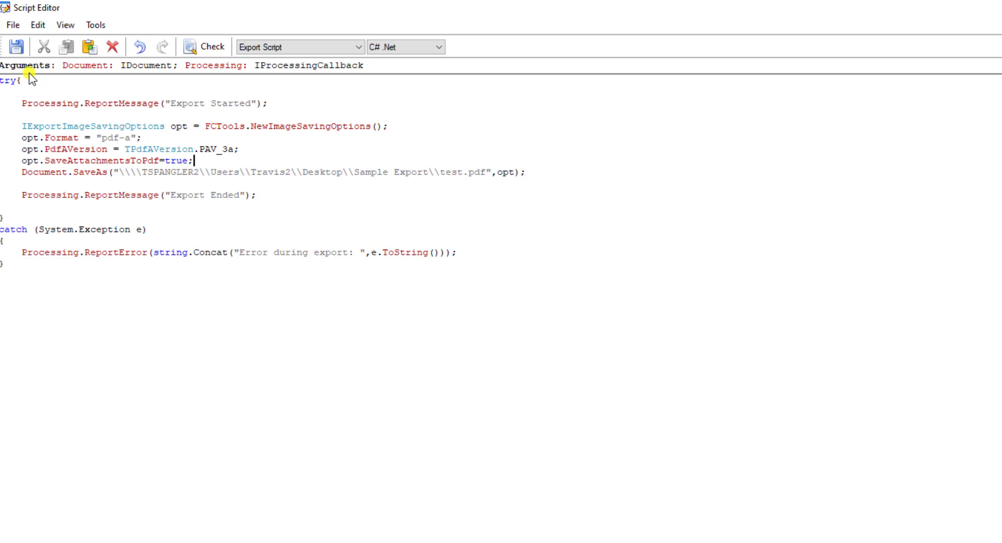
- Save the script, finish the Custom export (script) destination, apply settings, and save the definition
click(16, 46)
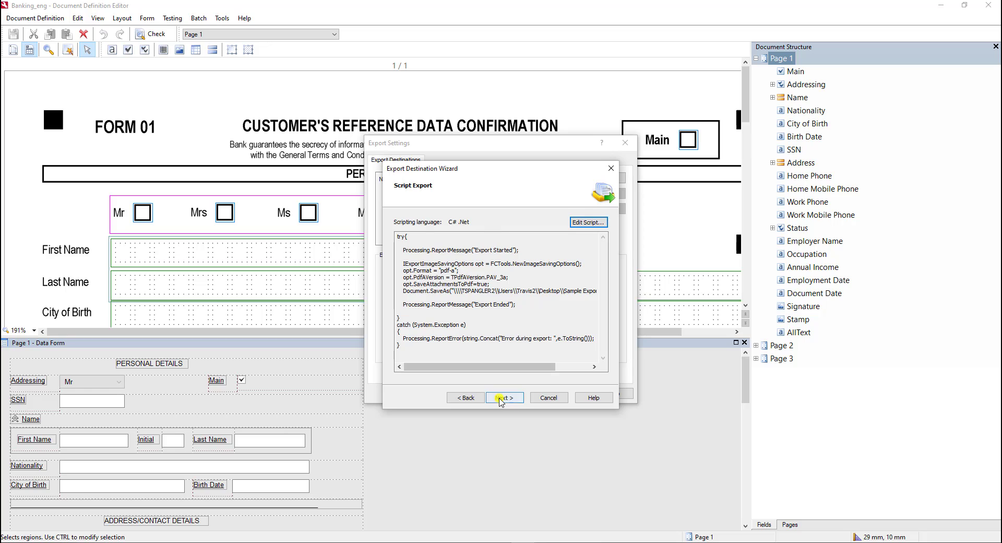
click(505, 397)
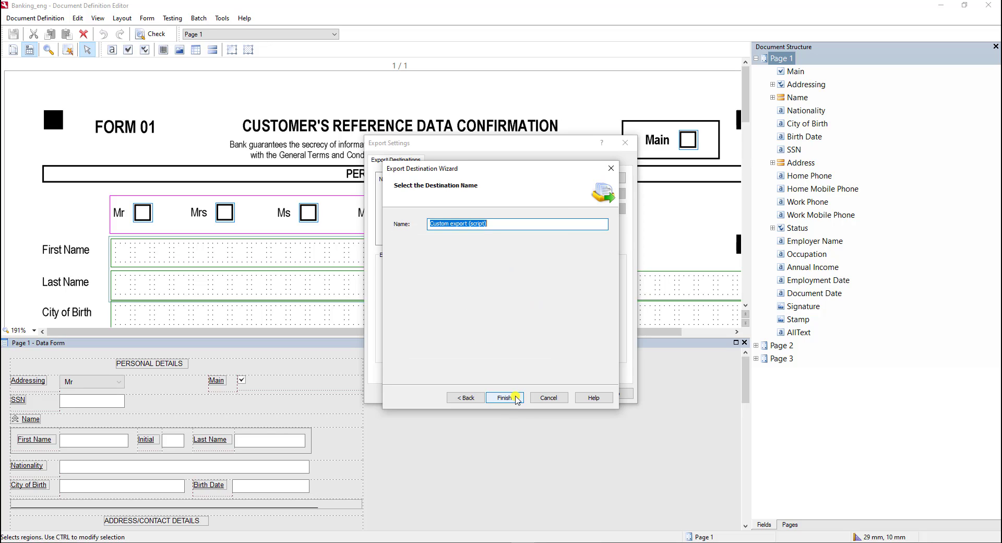
click(515, 400)
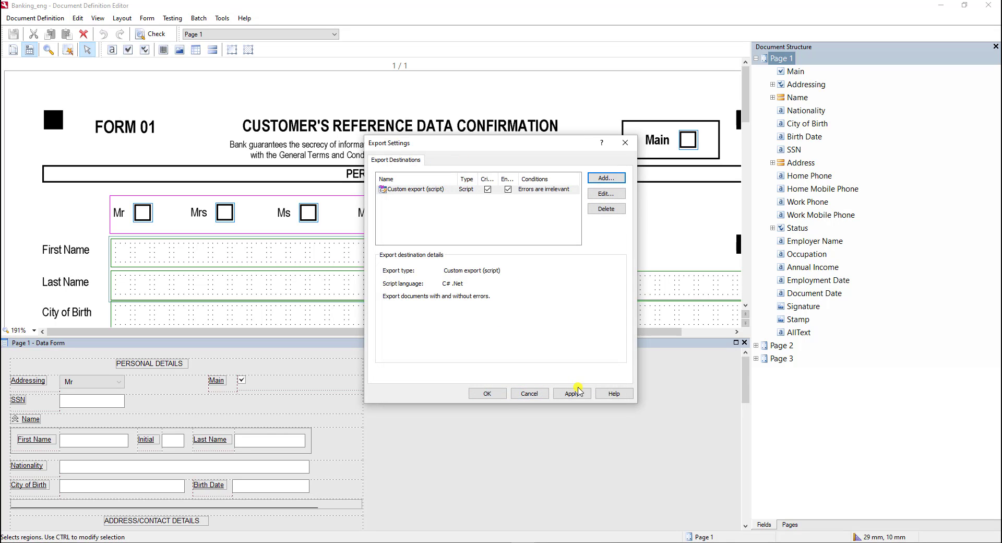
click(571, 393)
click(475, 394)
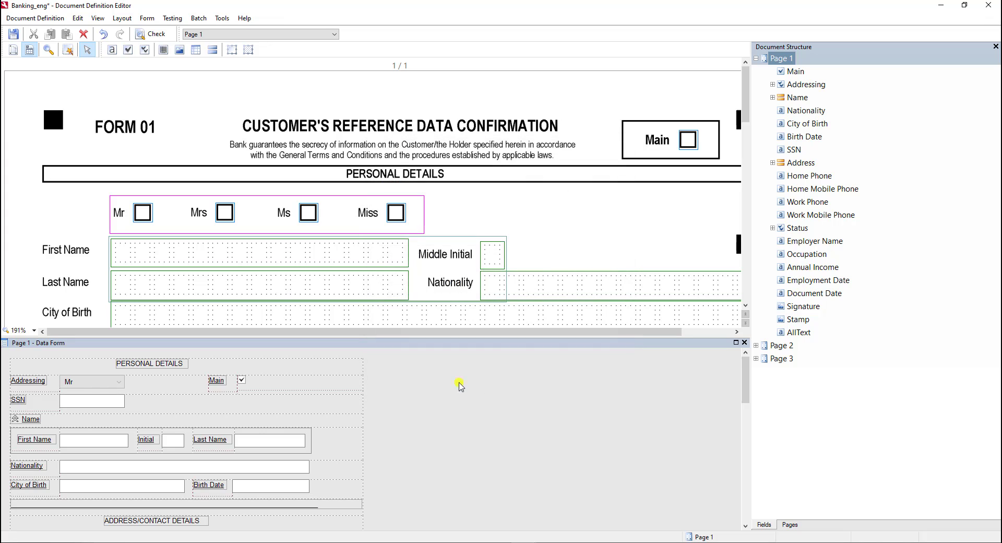
click(14, 34)
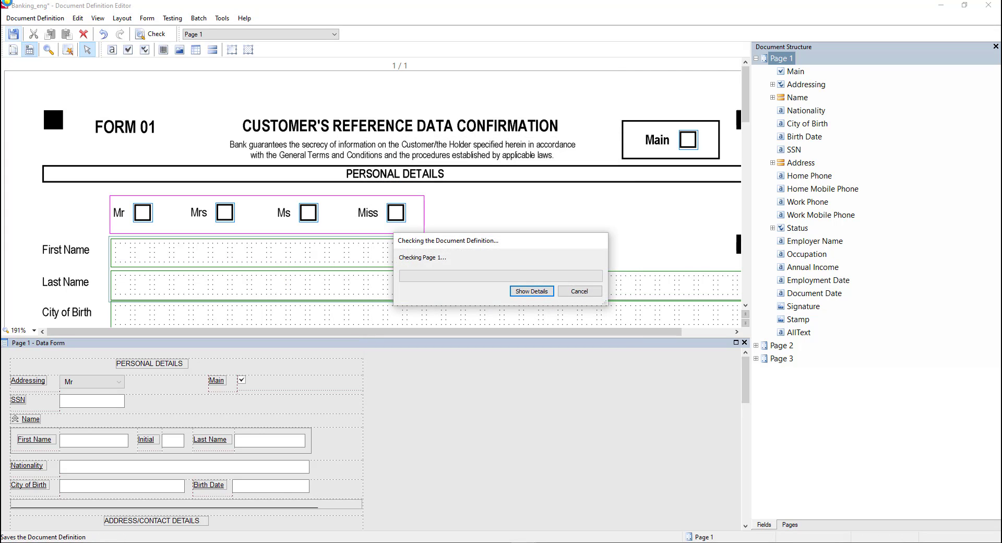
- Close the editor, publish Banking_eng with confirmation, and close the Document Definitions list
click(7, 6)
click(25, 79)
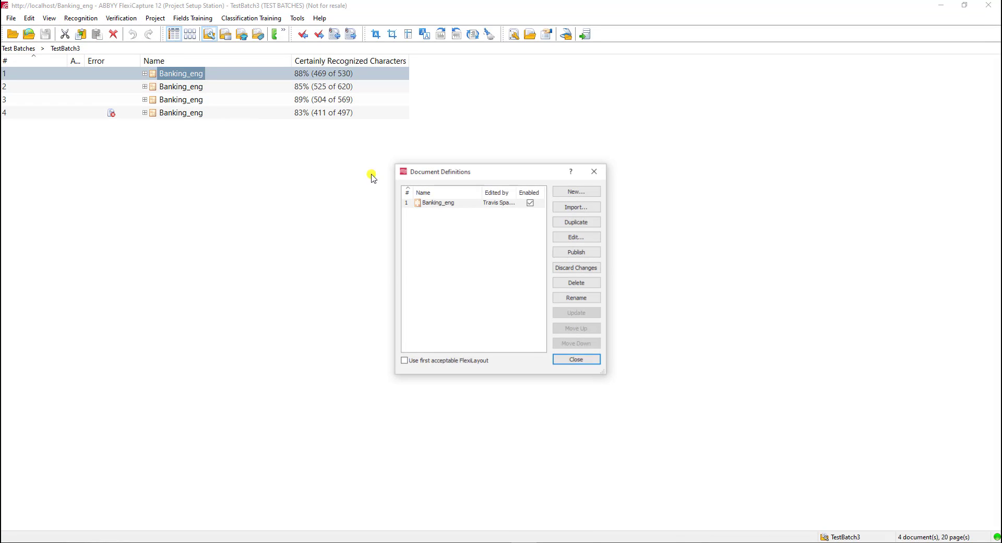
click(584, 253)
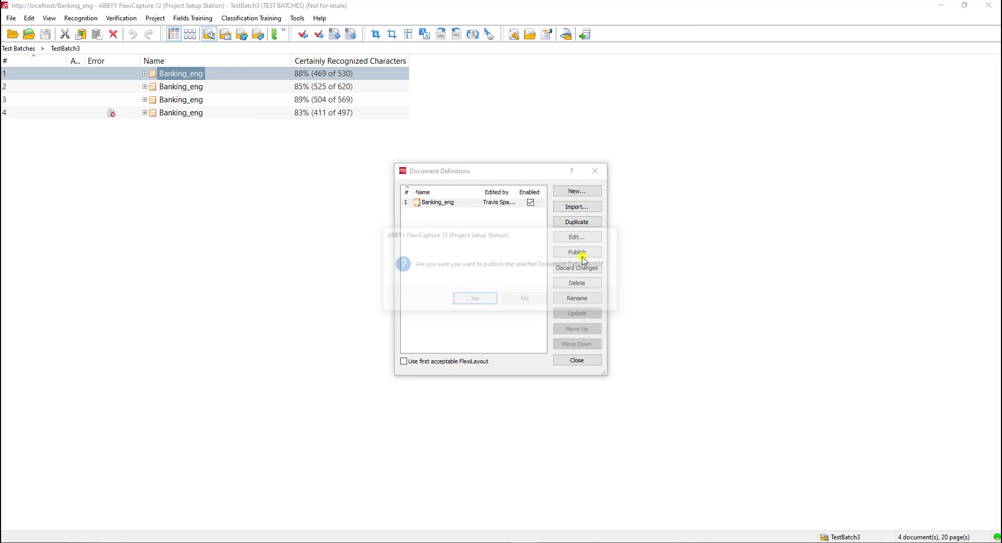
click(485, 298)
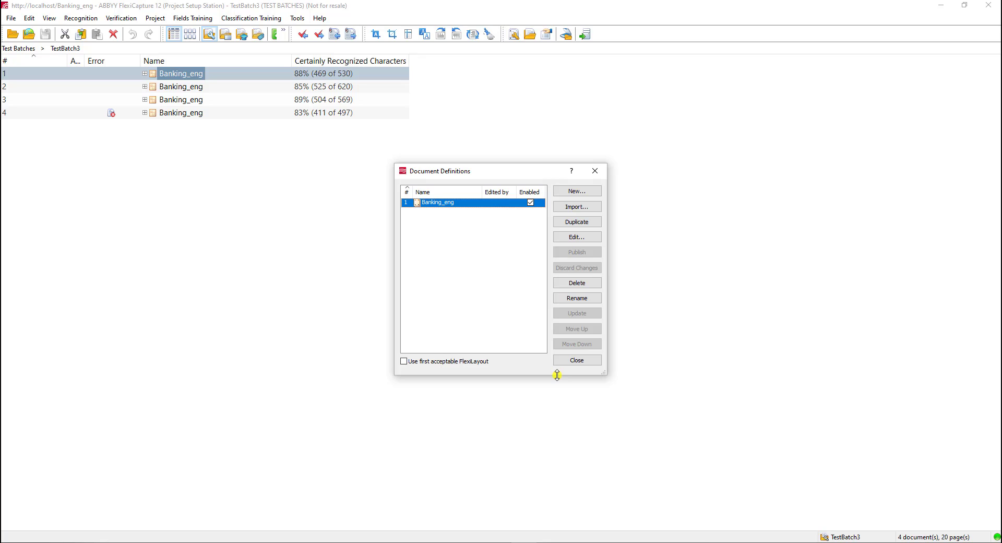
click(594, 361)
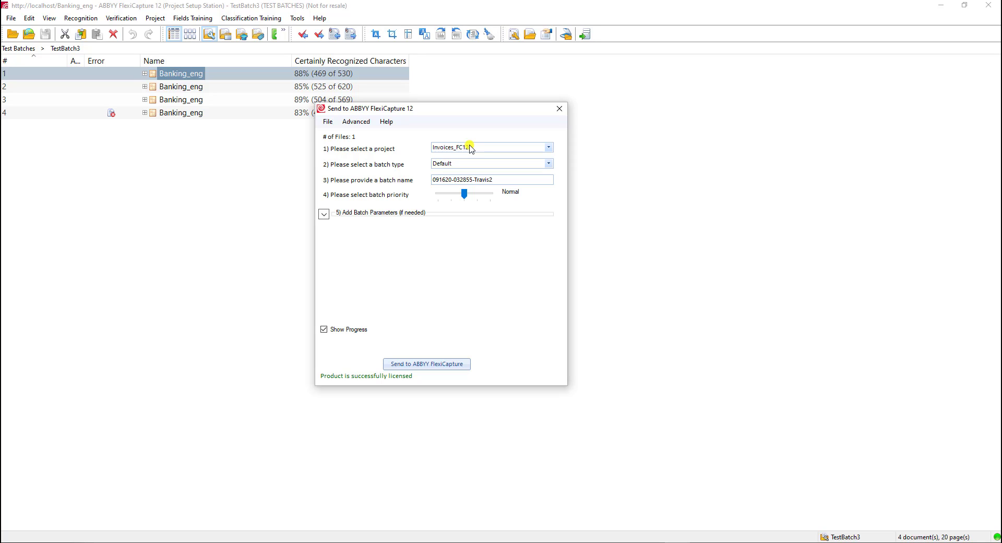
- Send the file as a batch to Banking_eng without progress display, then switch to Verification Station
click(472, 148)
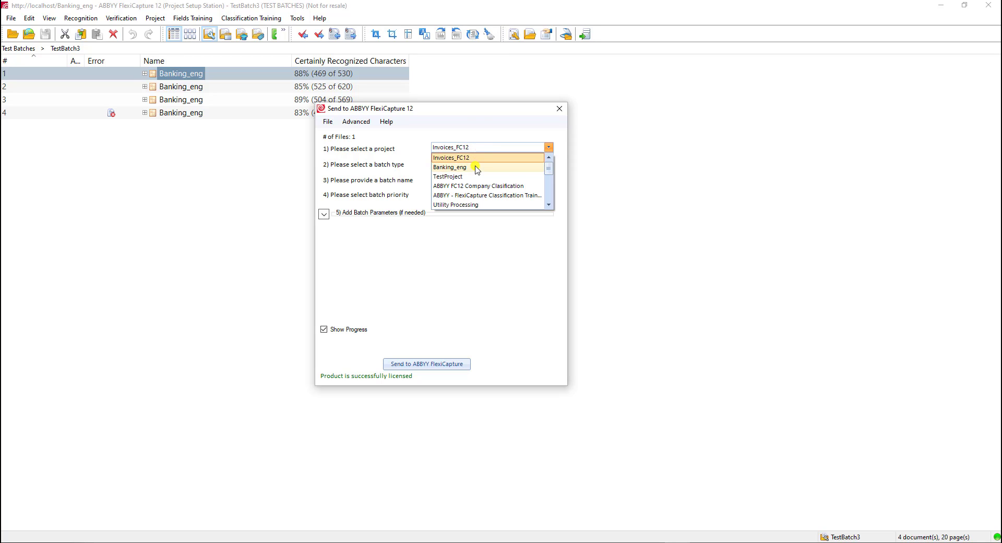
click(476, 168)
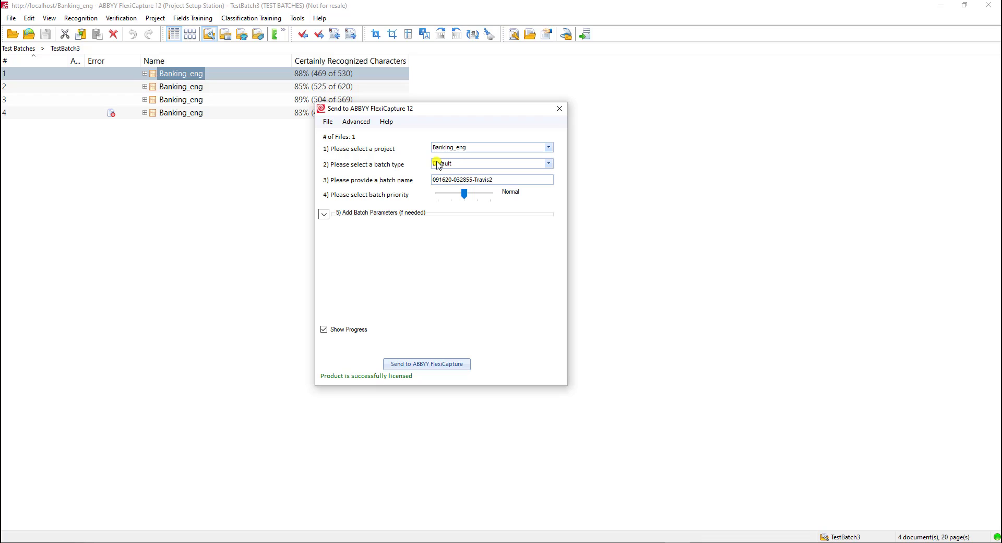
click(362, 331)
click(433, 356)
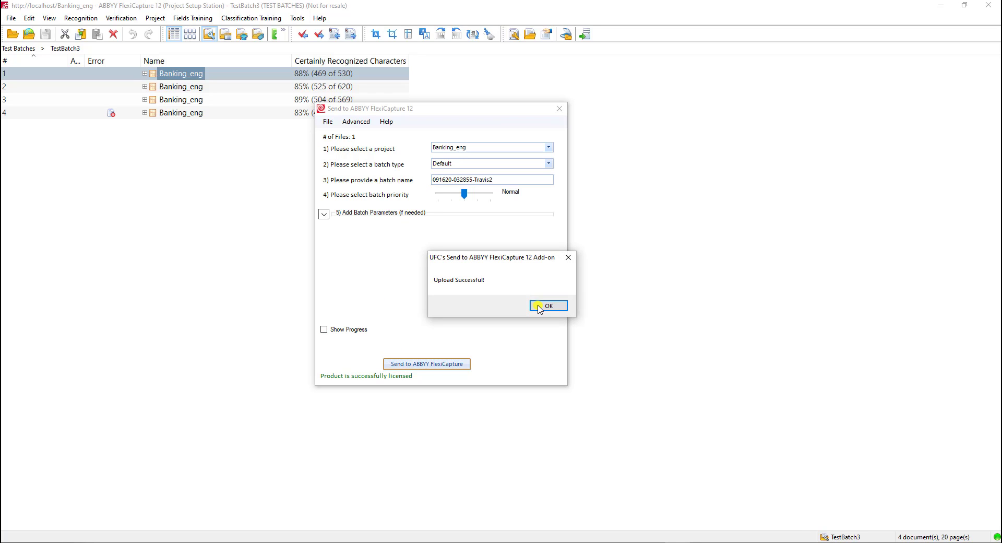
click(540, 307)
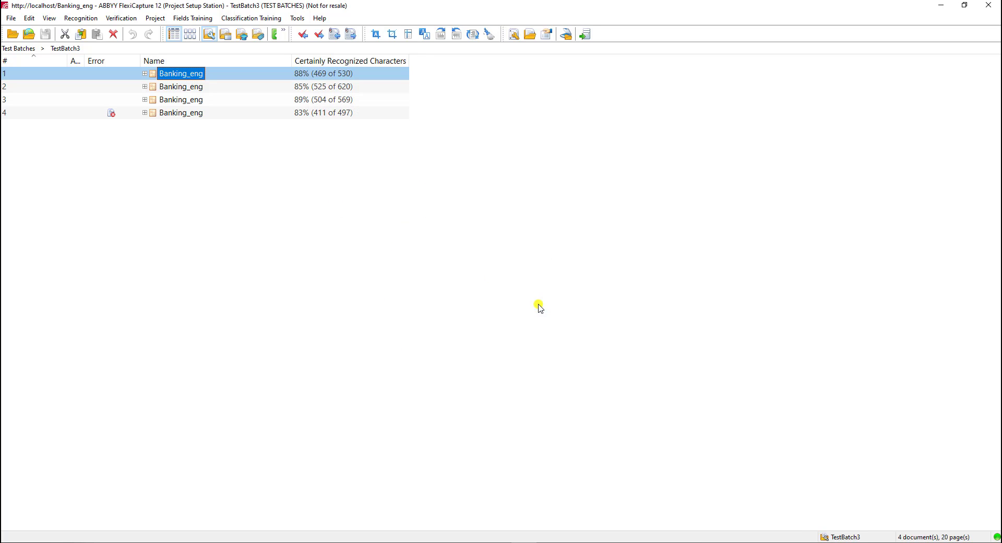
click(573, 527)
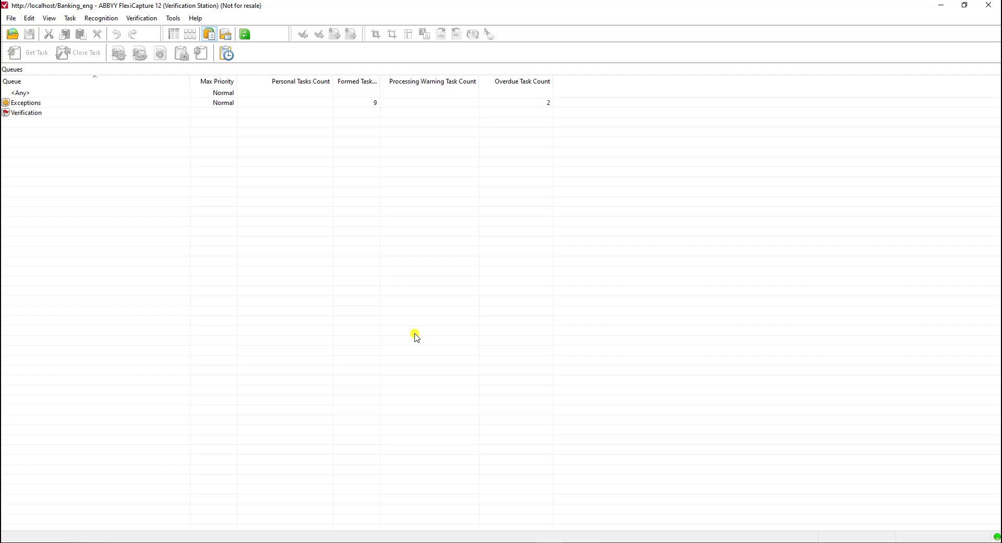
- Close the pending Banking_eng verification task, then view the Processing Server Monitor's task list
click(248, 114)
click(245, 34)
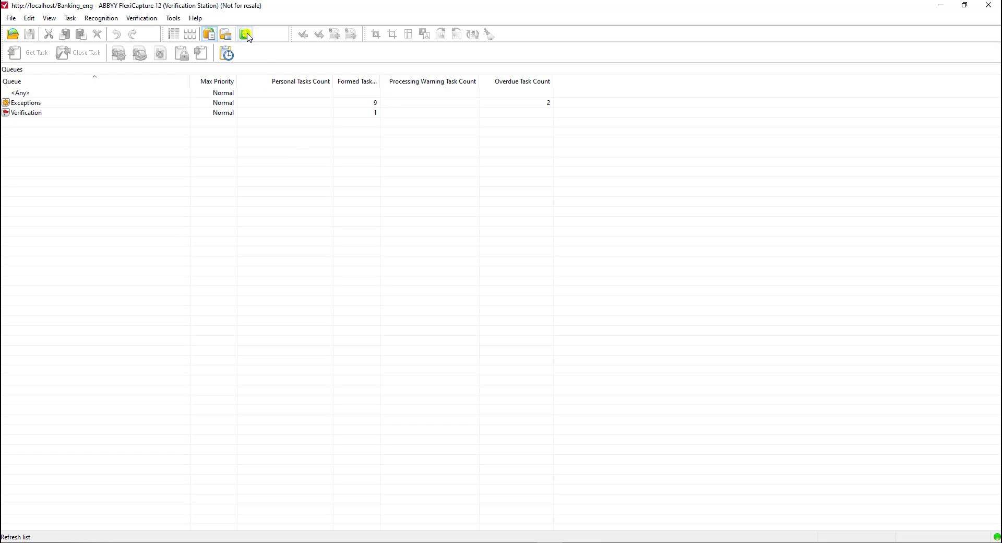
double_click(61, 115)
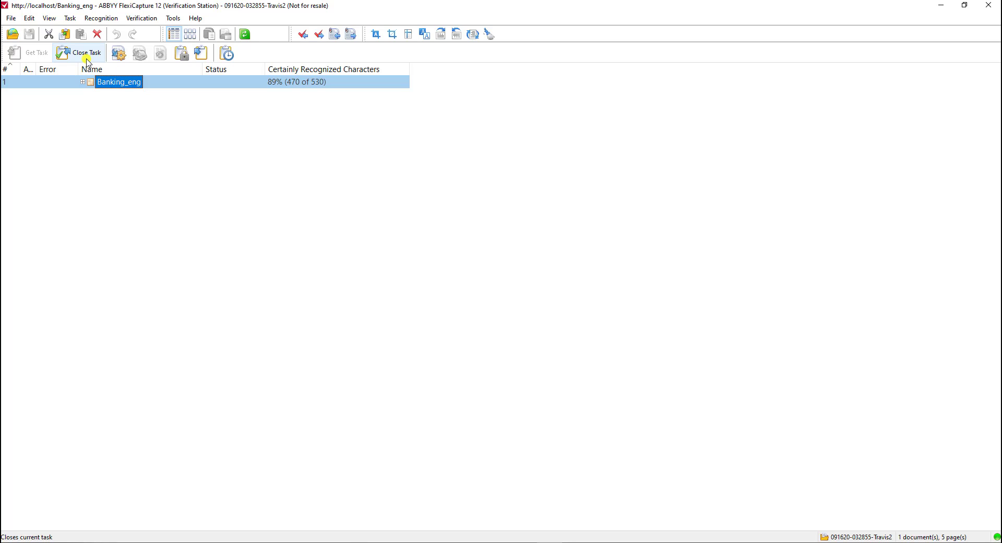
click(87, 62)
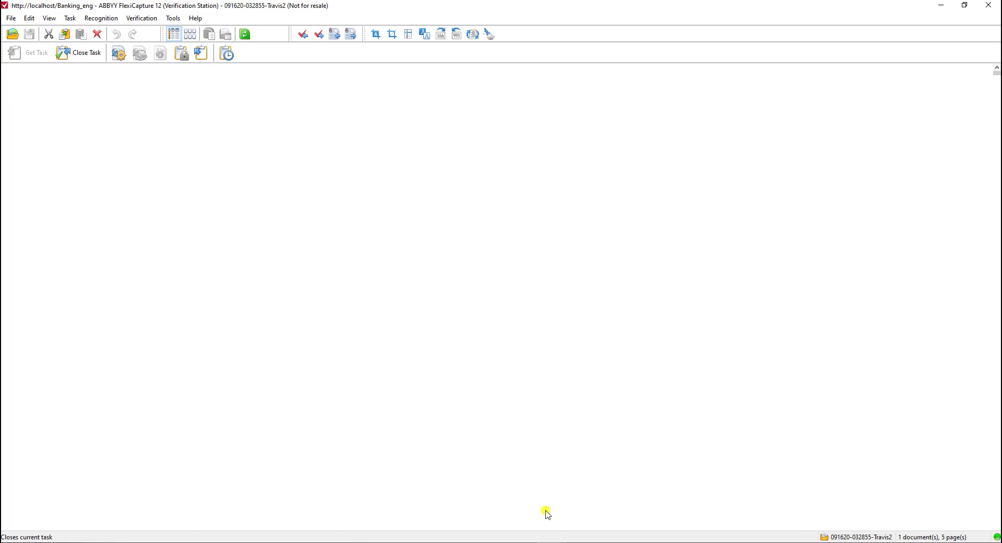
click(518, 339)
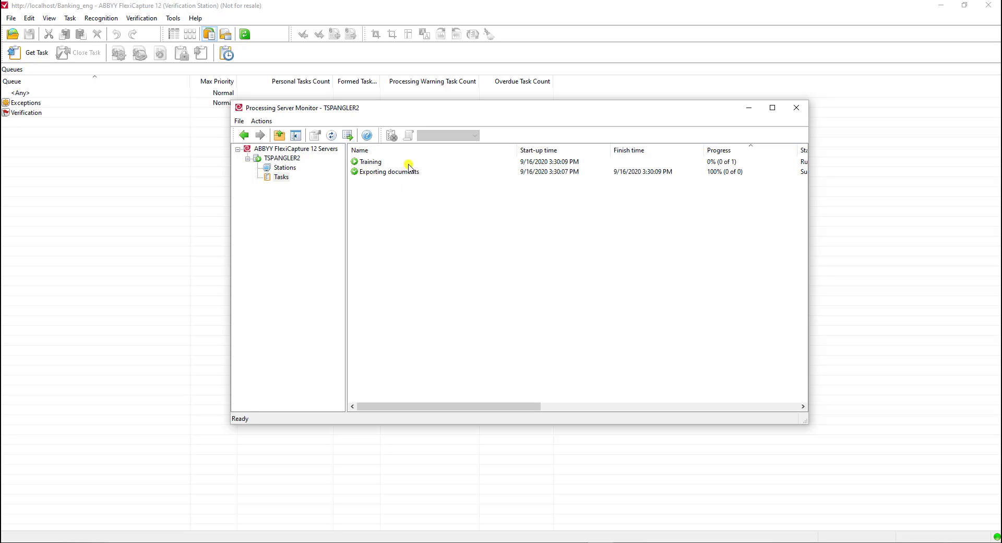
double_click(395, 177)
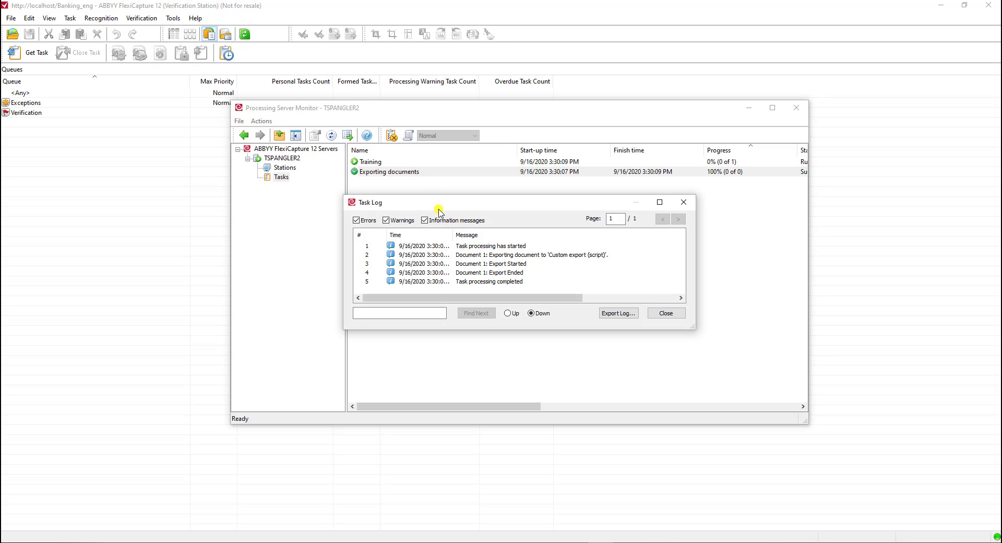
drag(631, 329, 631, 400)
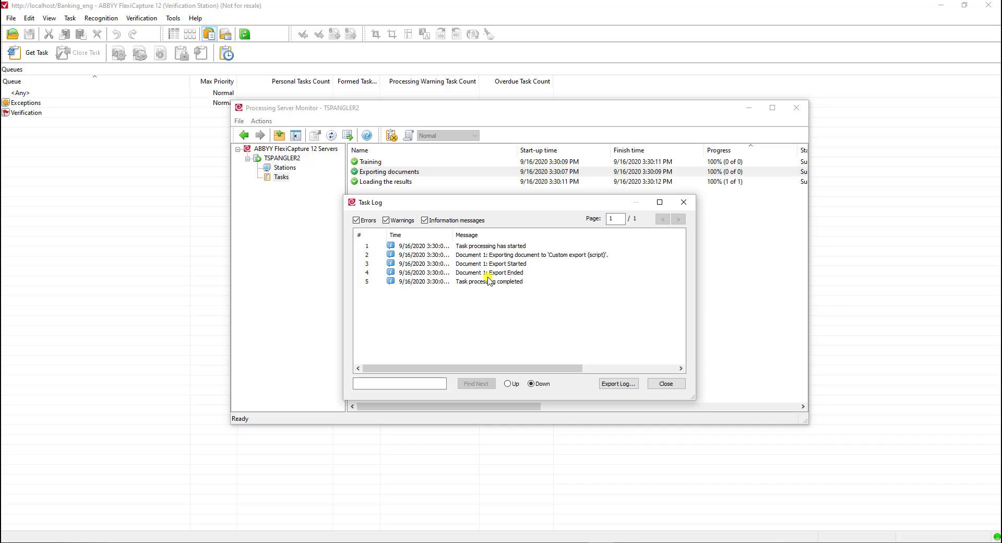
click(521, 265)
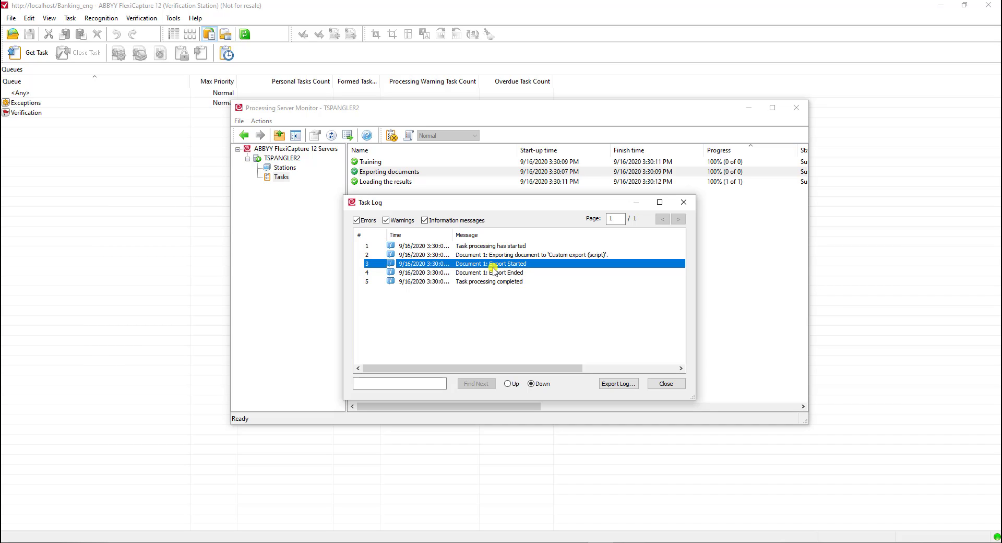
click(505, 272)
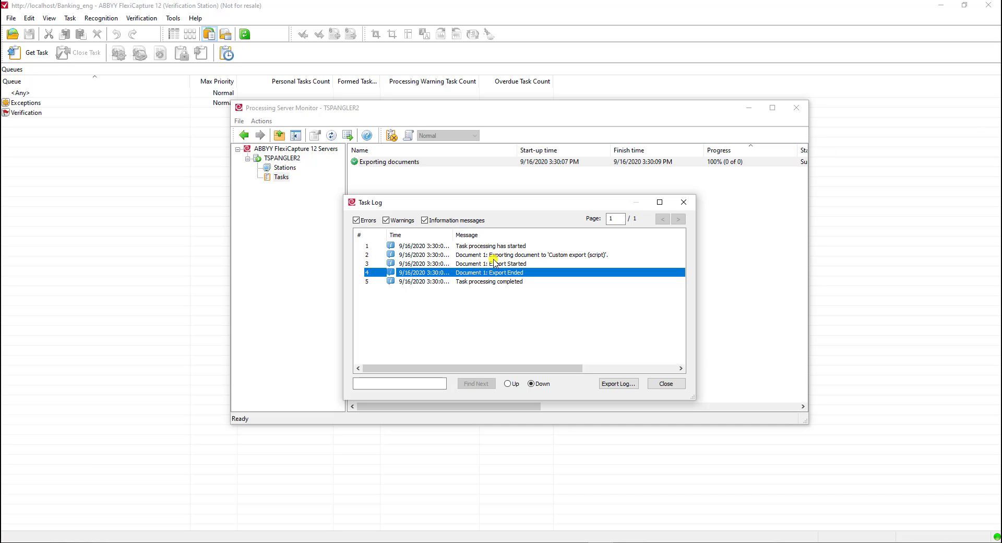
click(496, 291)
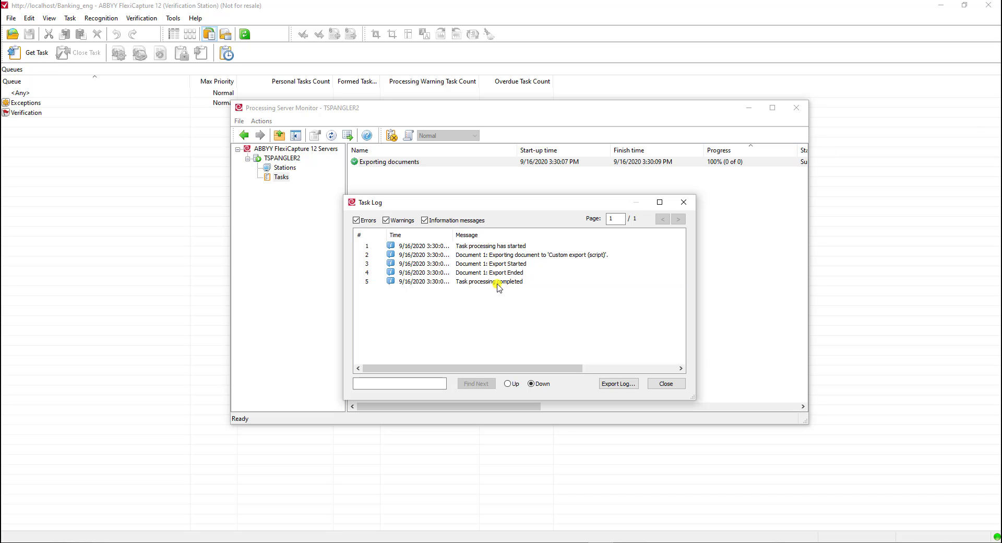
click(666, 384)
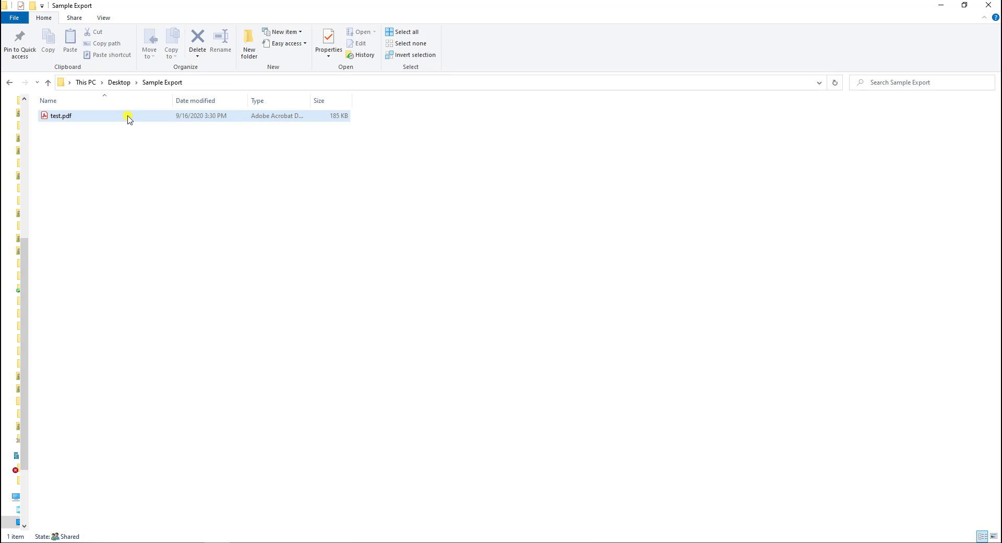
double_click(129, 117)
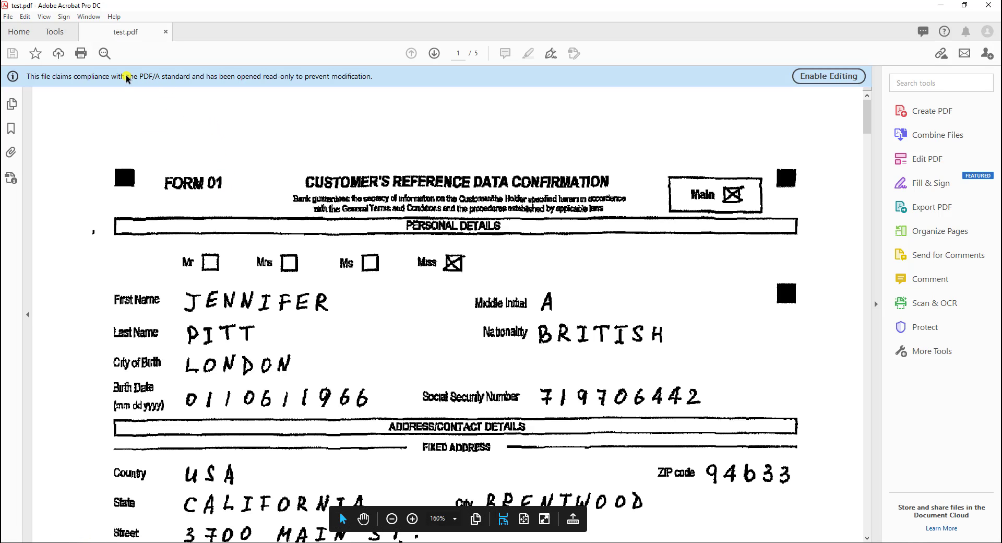
click(988, 5)
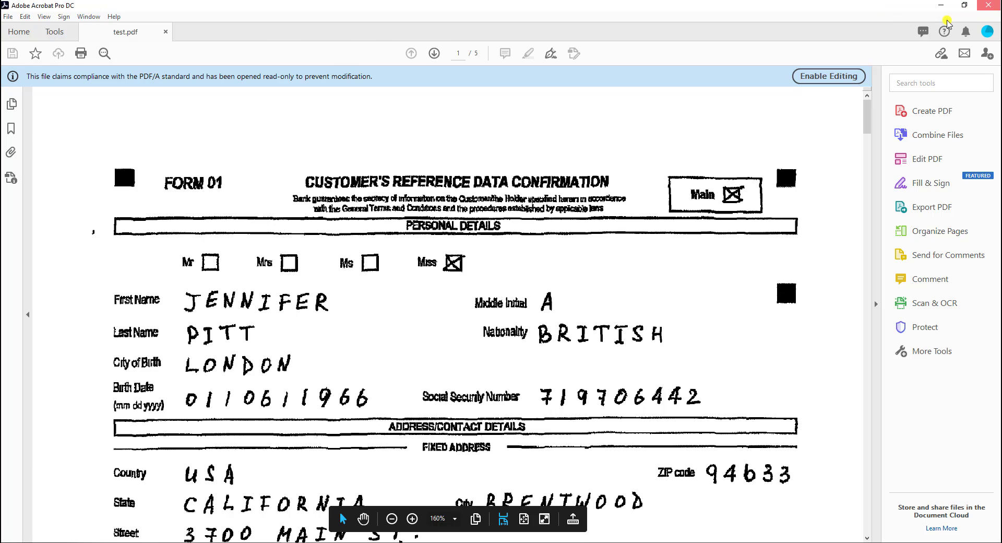
click(941, 5)
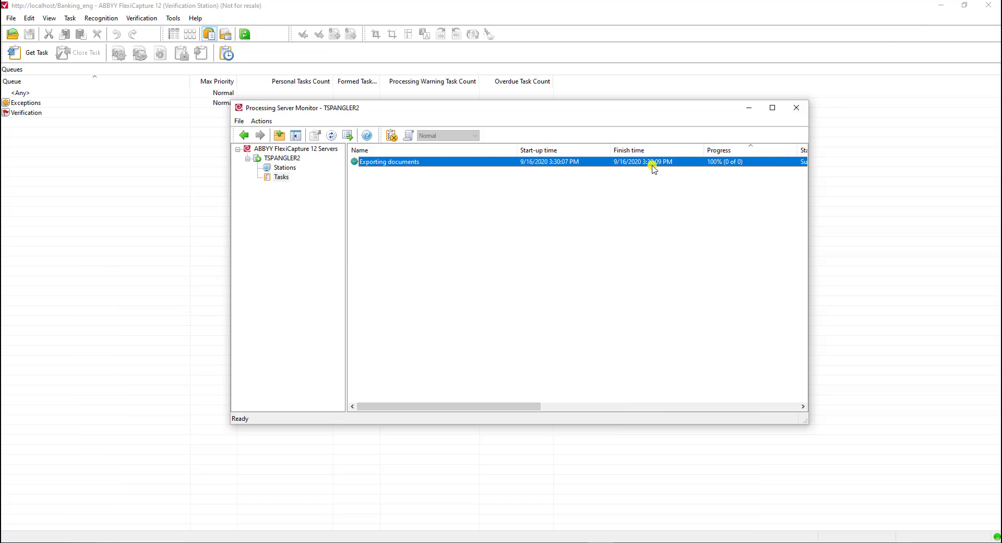
- Review the script's try block and ReportError line, then maximize the IExportImageSavingOptions help topic
key(alt+Tab)
drag(950, 96, 463, 5)
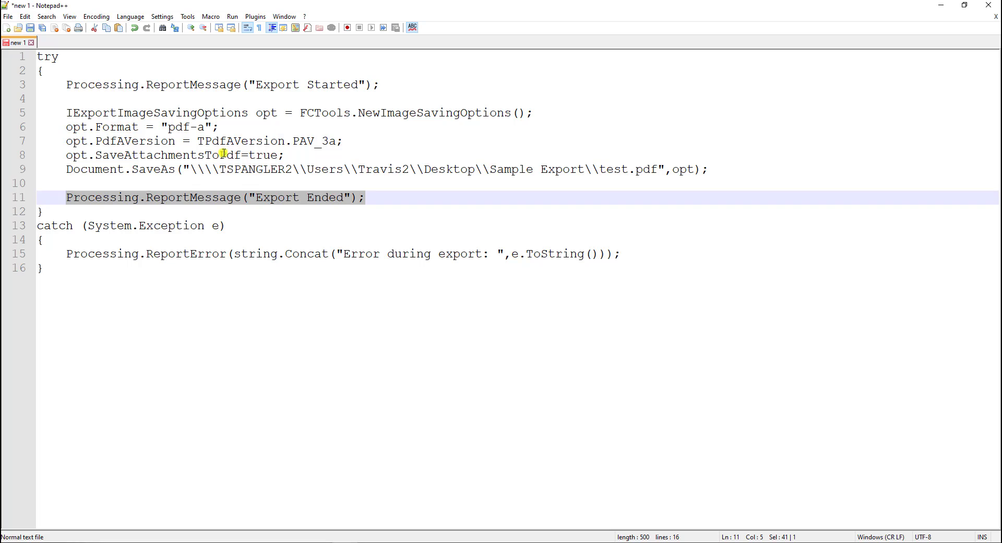
click(322, 254)
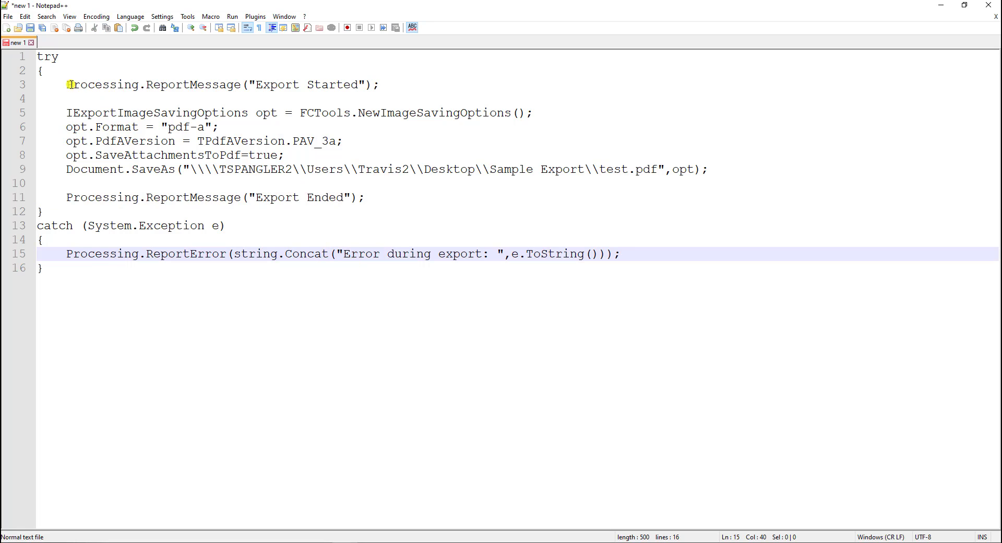
click(55, 60)
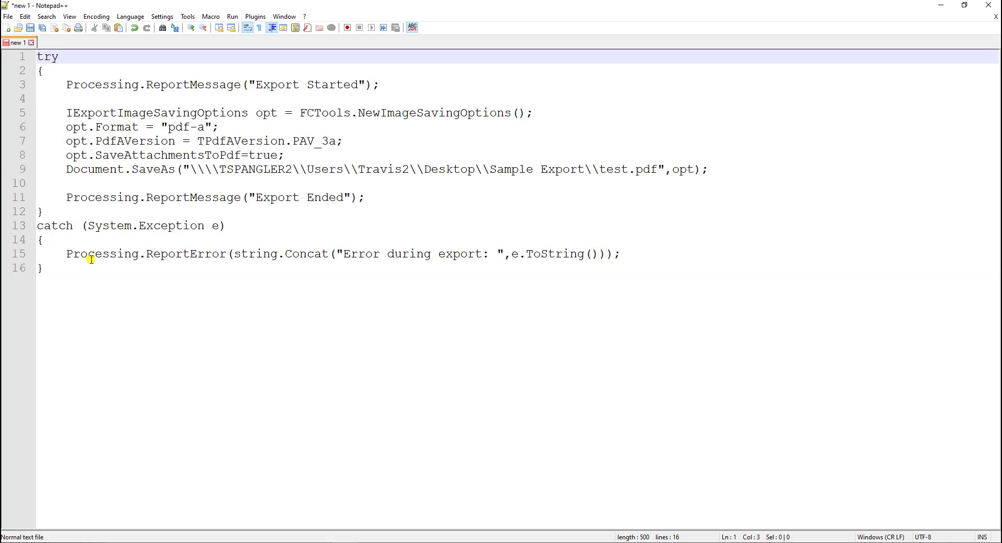
drag(73, 254, 207, 257)
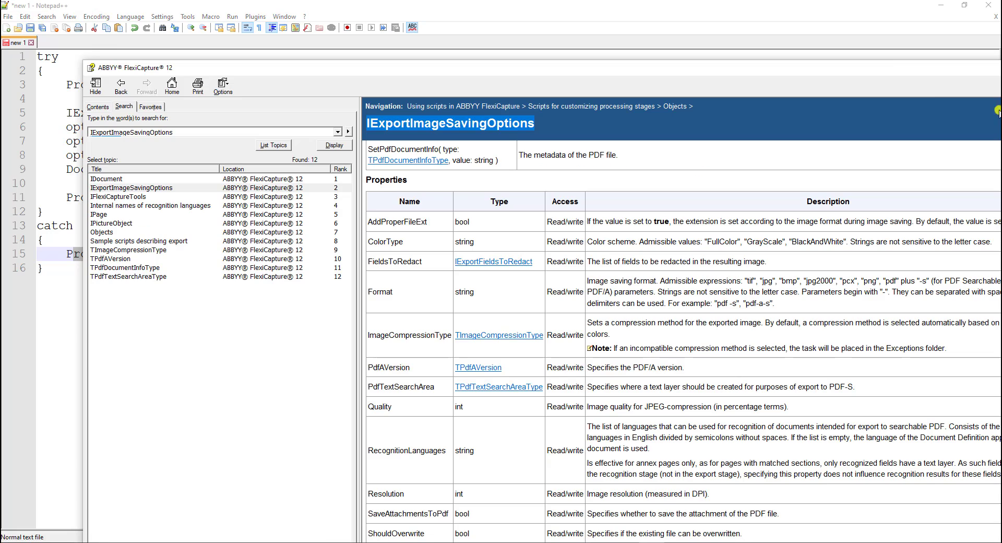
key(alt+Tab)
double_click(891, 73)
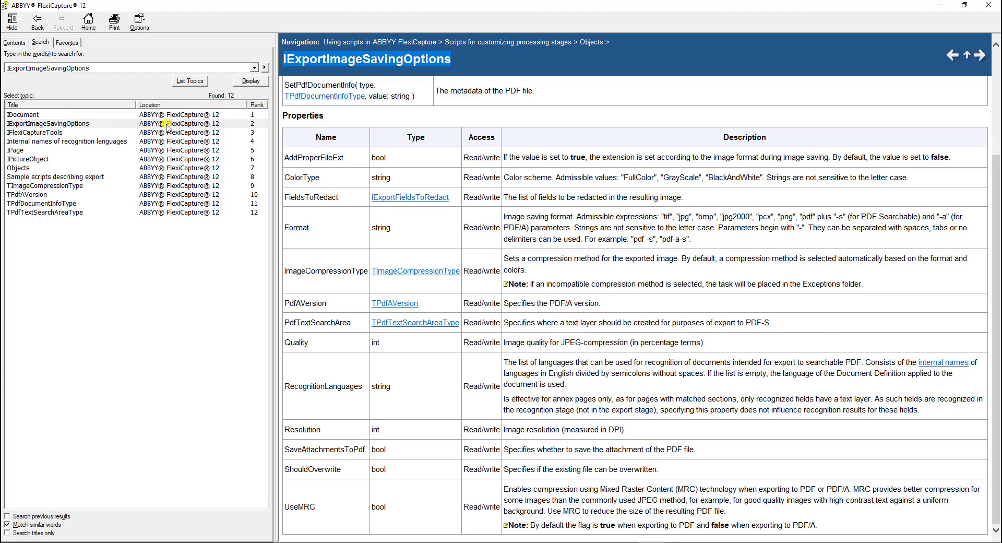
scroll(798, 245, up, 3)
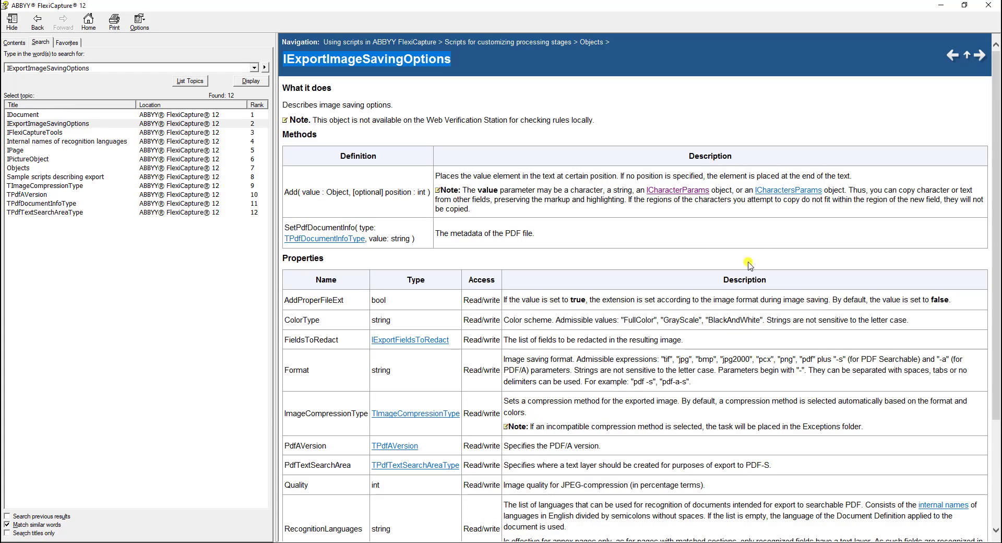
double_click(309, 135)
click(311, 260)
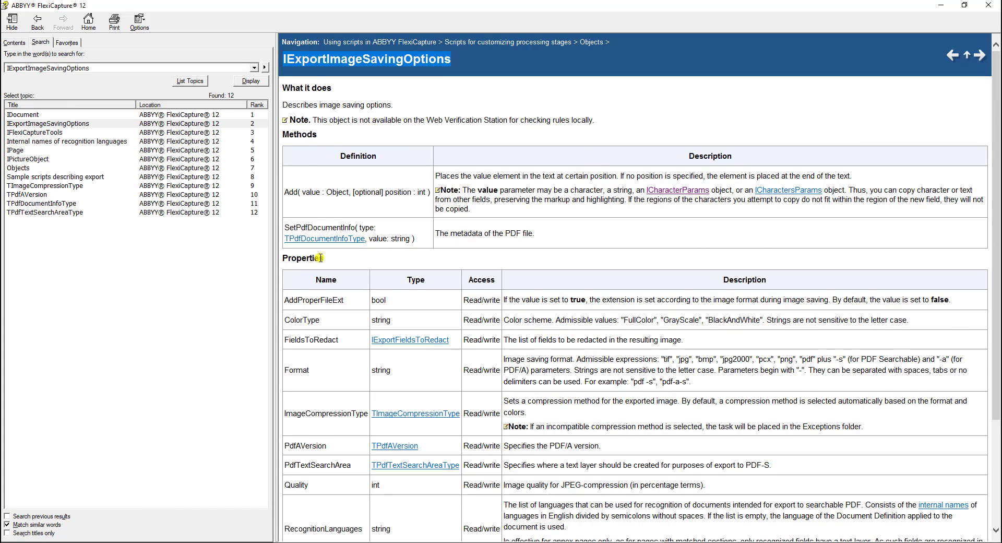